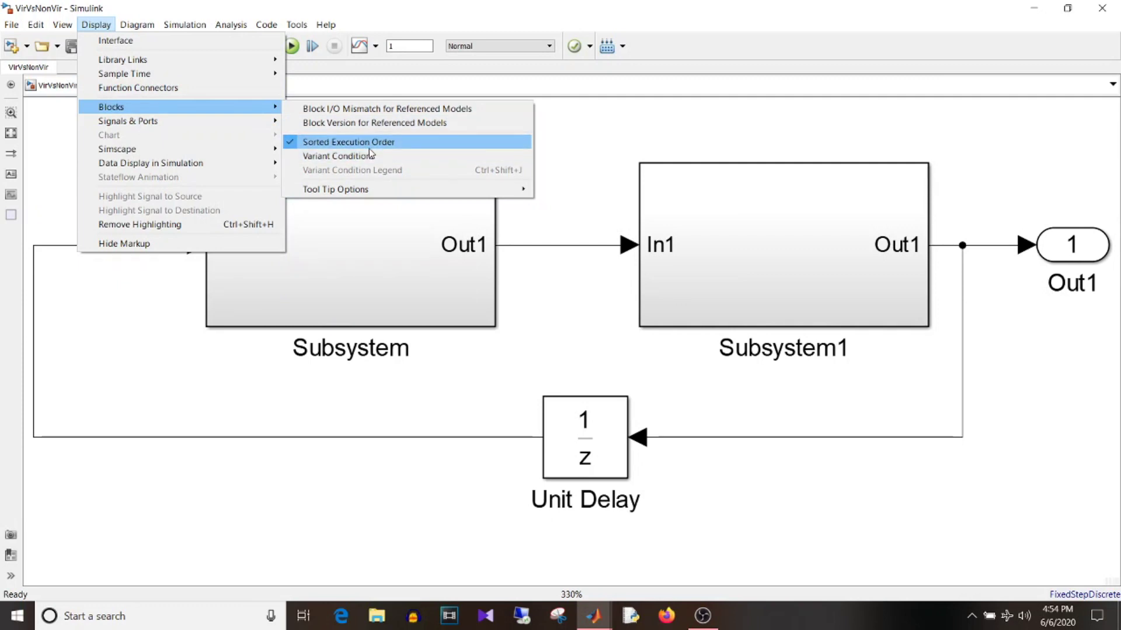
Run VirVsNonVir to show execution order labels, then inspect Unit Delay (0:3) and Subsystem1
left_click(571, 141)
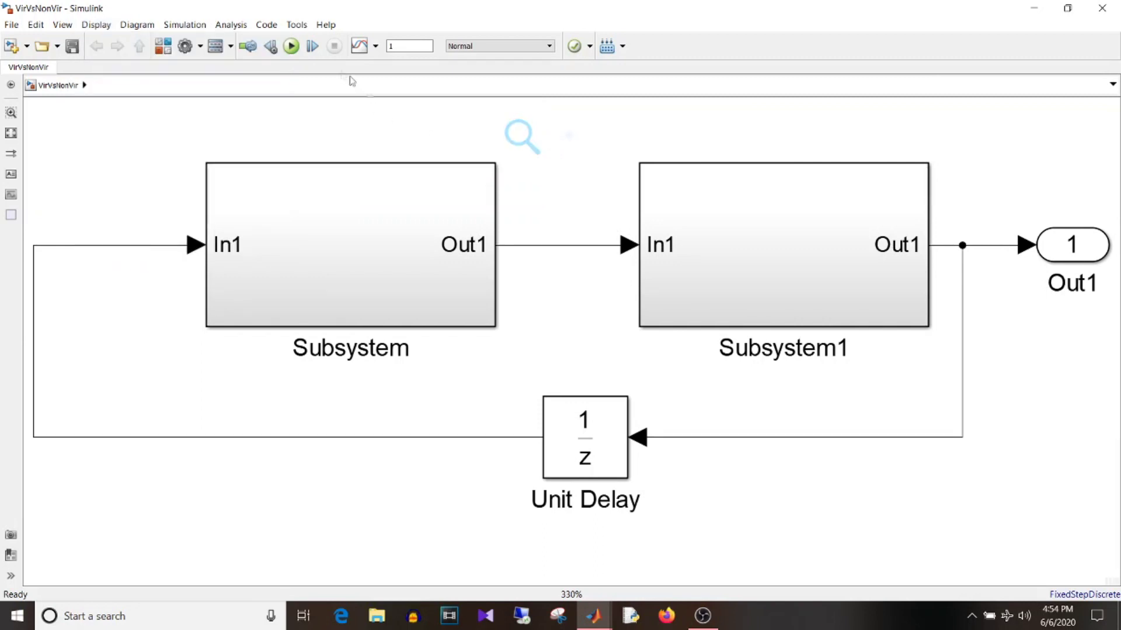
left_click(292, 47)
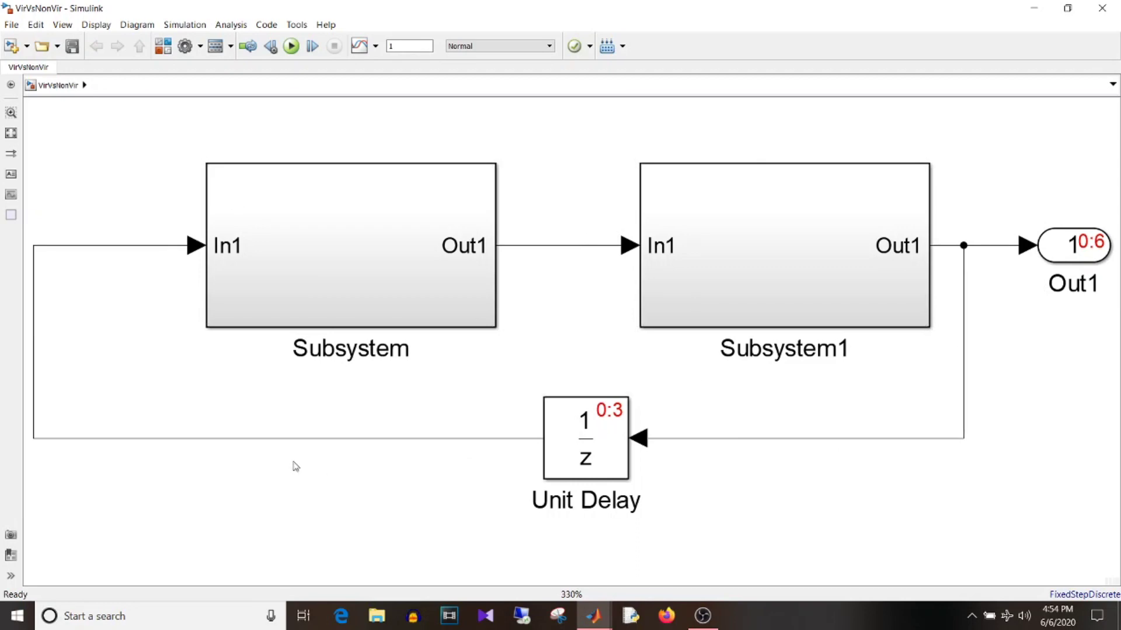
left_click(603, 432)
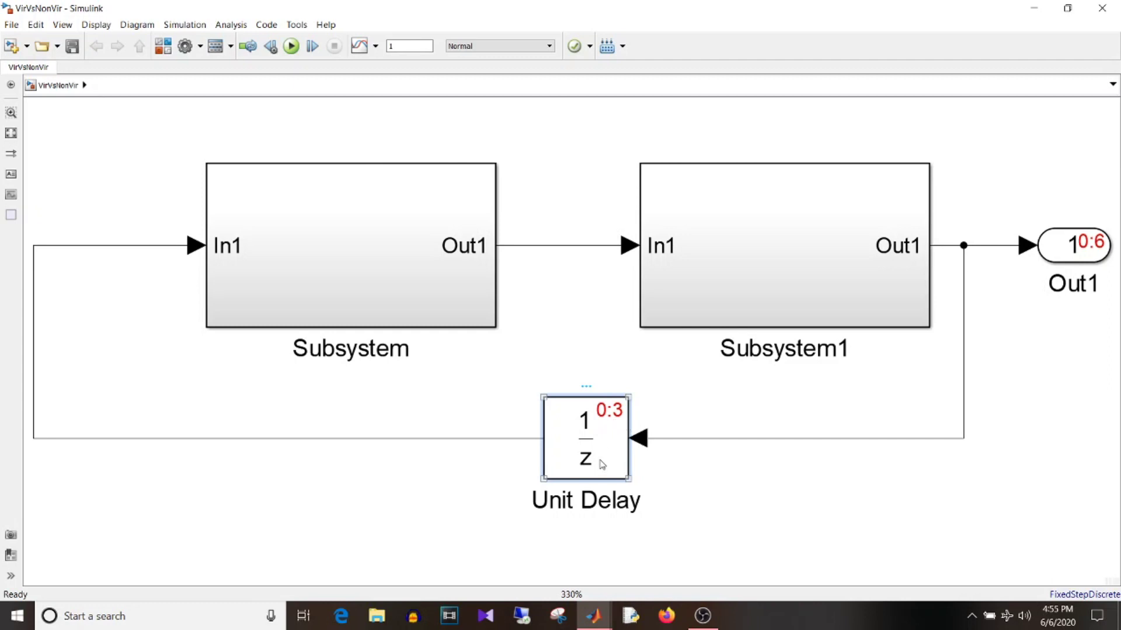
left_click(796, 288)
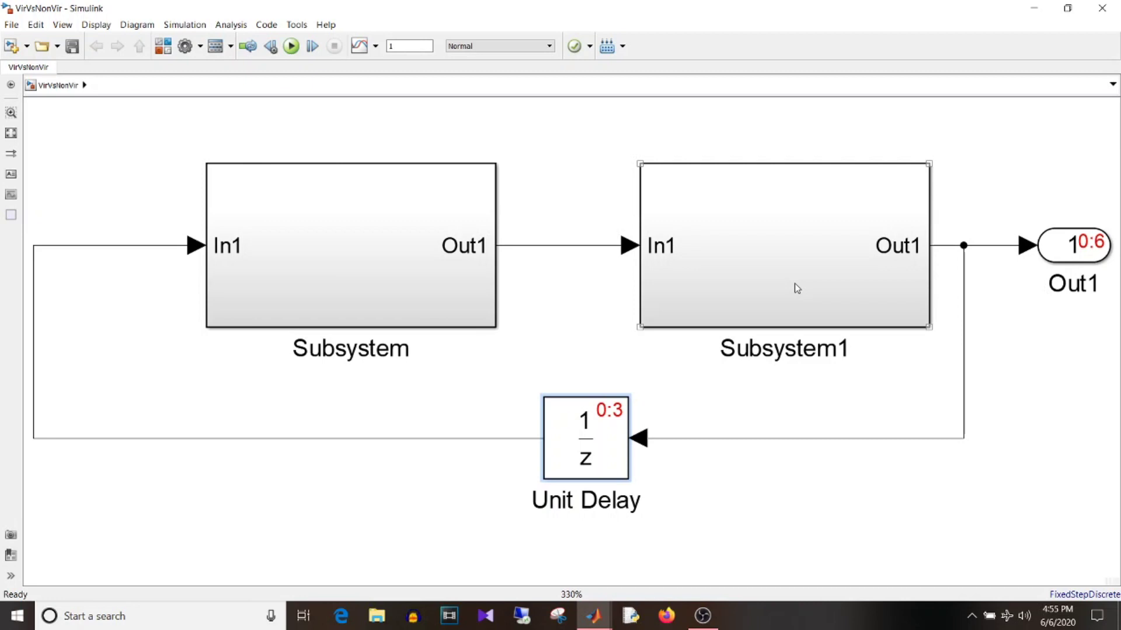
double_click(794, 285)
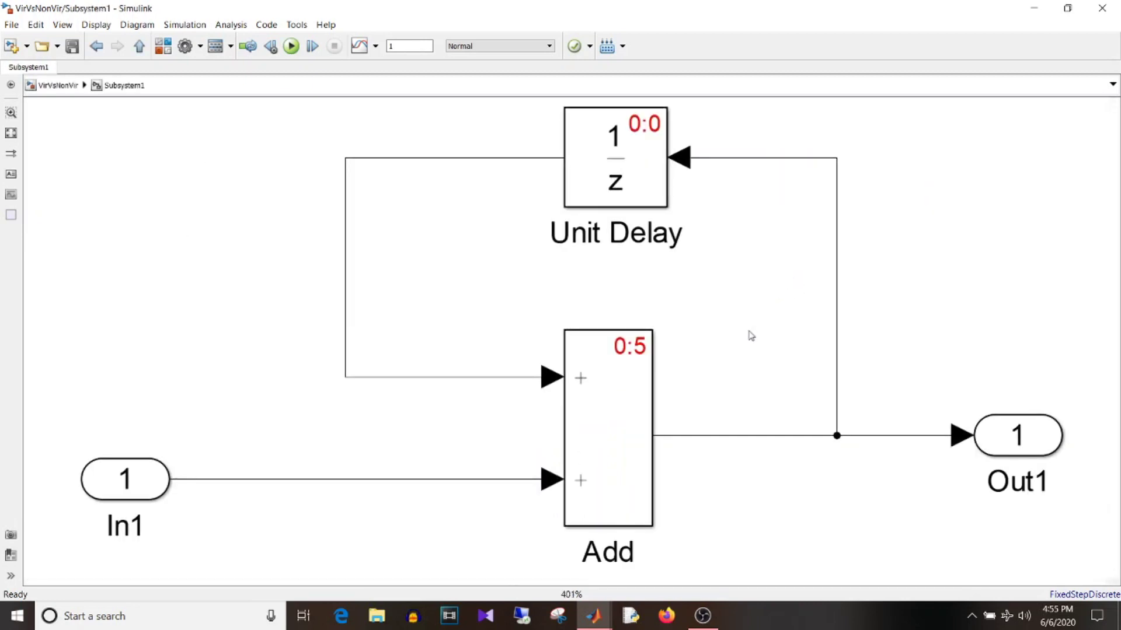
left_click(648, 183)
left_click(609, 308)
left_click(620, 199)
left_click(620, 347)
left_click(438, 480)
left_click(52, 87)
left_click(1013, 390)
left_click(380, 294)
double_click(380, 294)
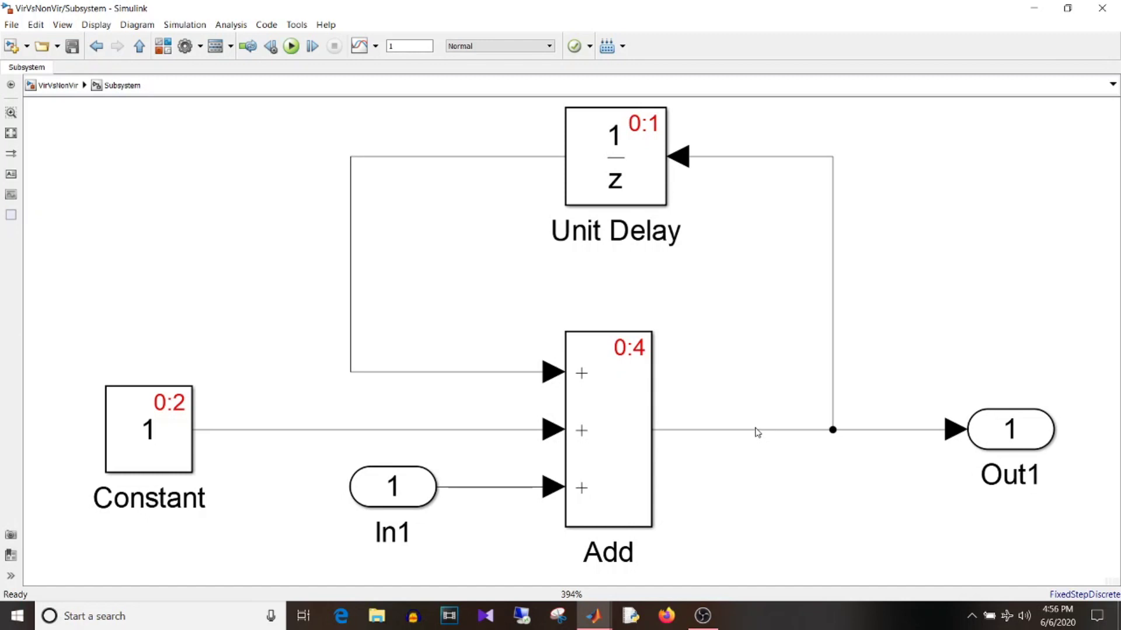
left_click(639, 178)
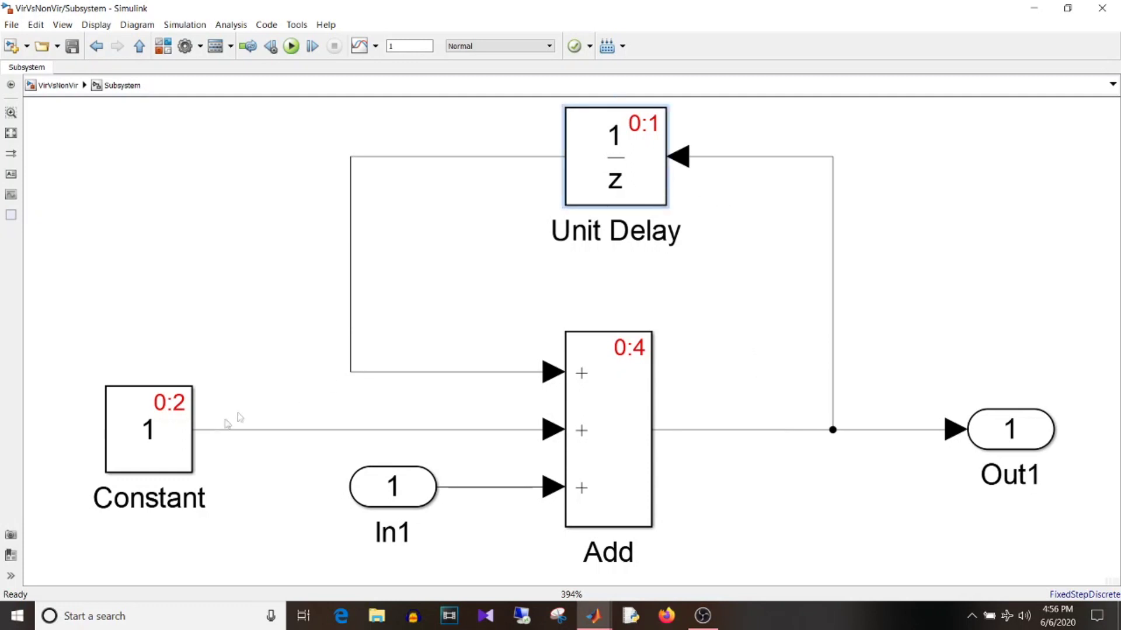
left_click(140, 439)
left_click(410, 495)
left_click(193, 113)
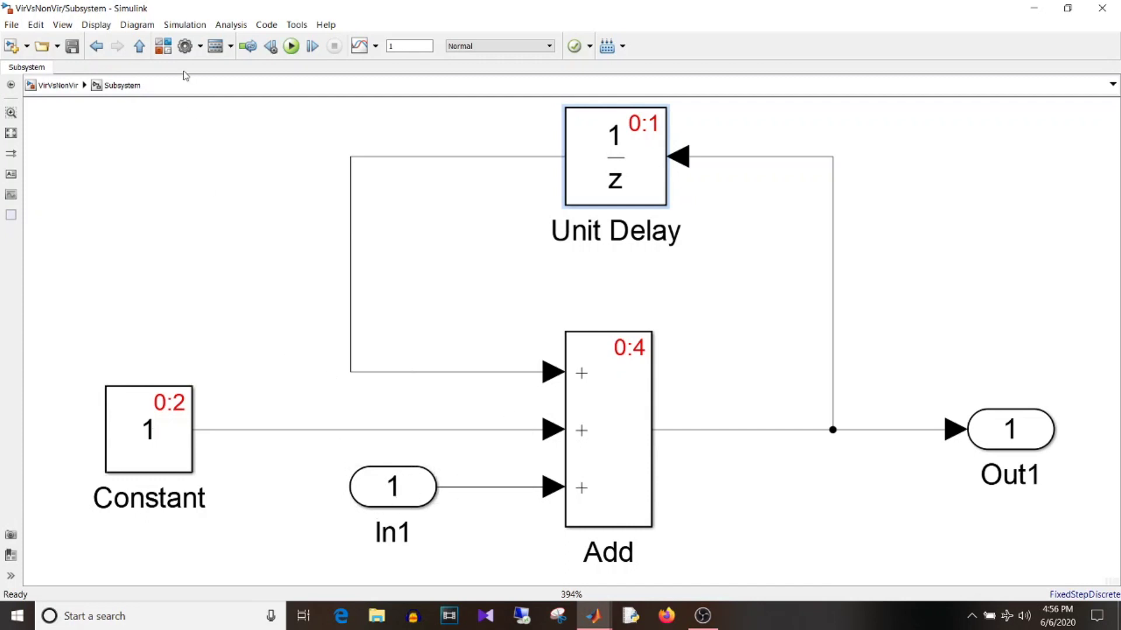
left_click(59, 86)
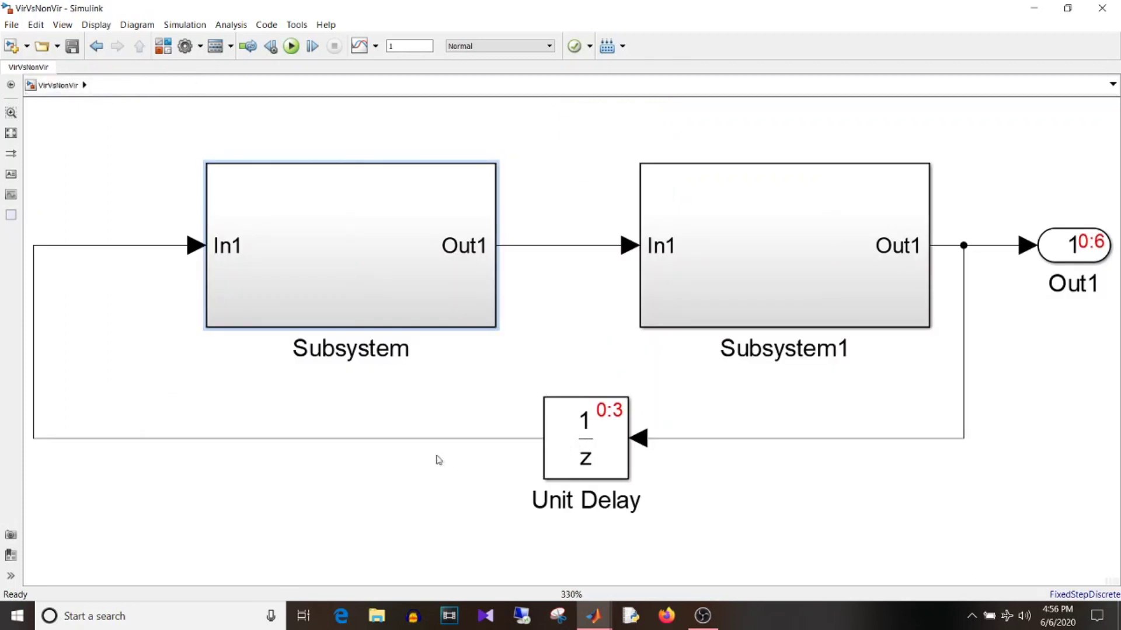
double_click(302, 230)
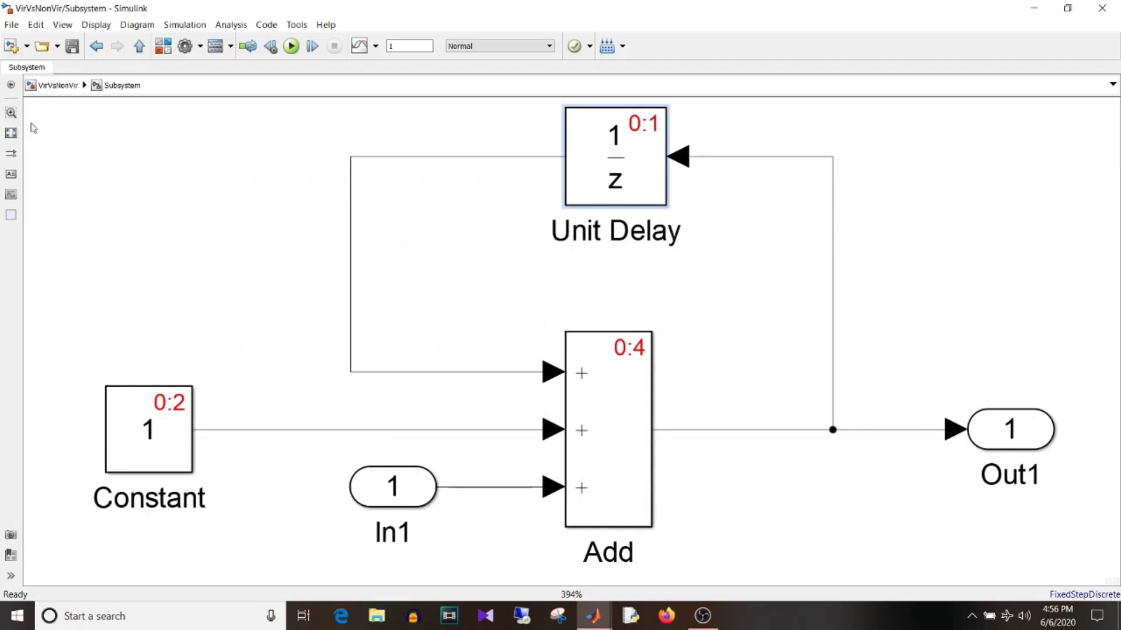
left_click(64, 86)
double_click(746, 243)
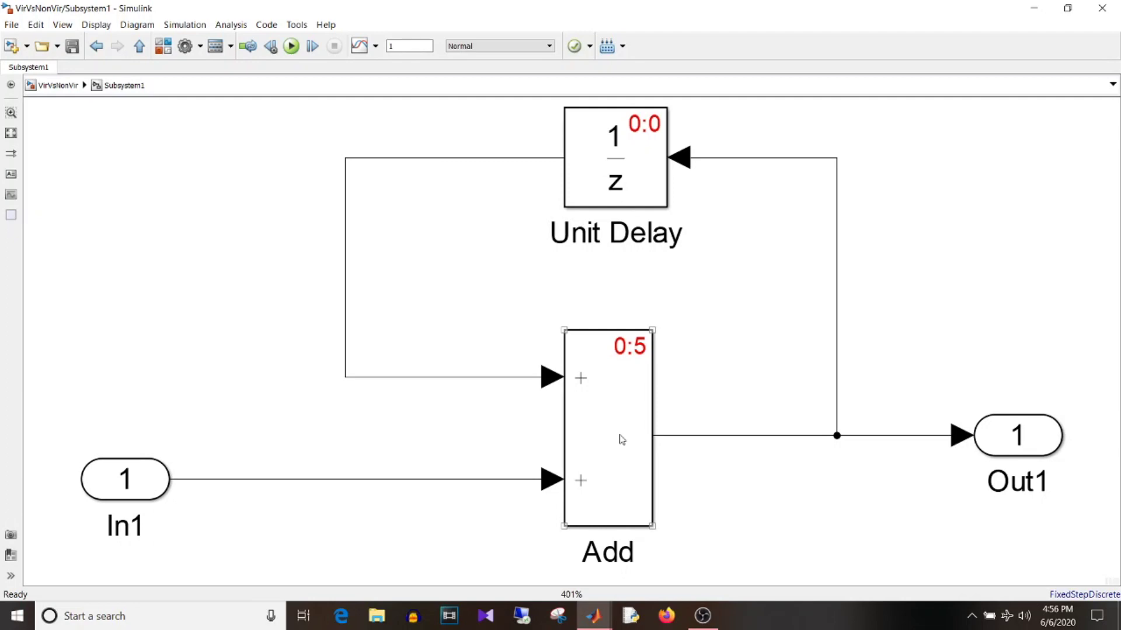
key("Escape")
left_click(1068, 306)
left_click(1078, 252)
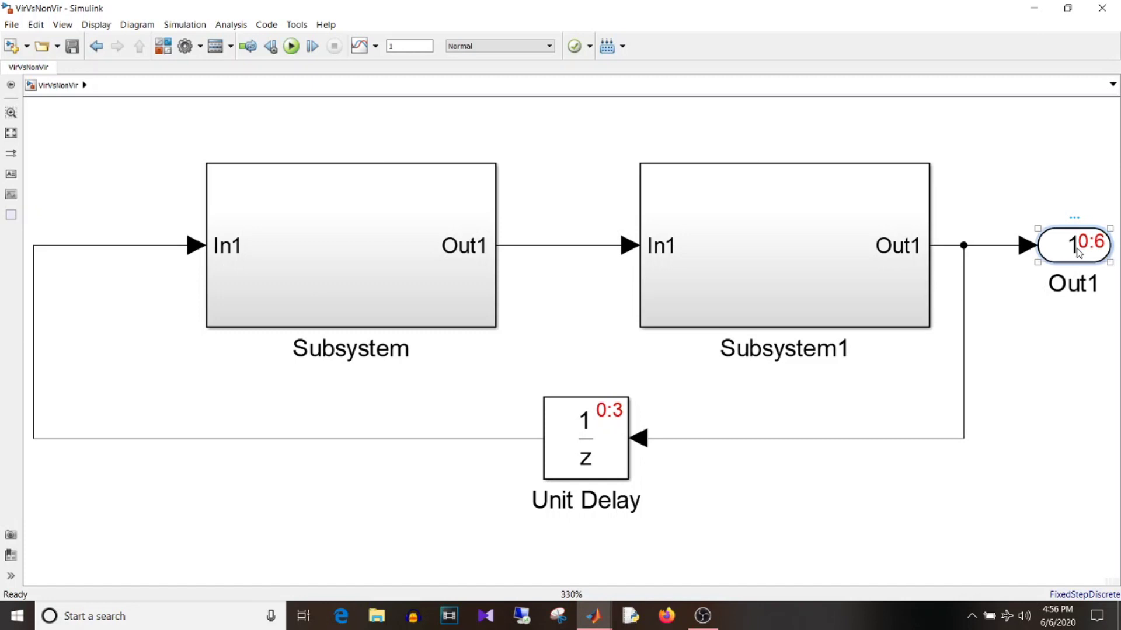
left_click(366, 286)
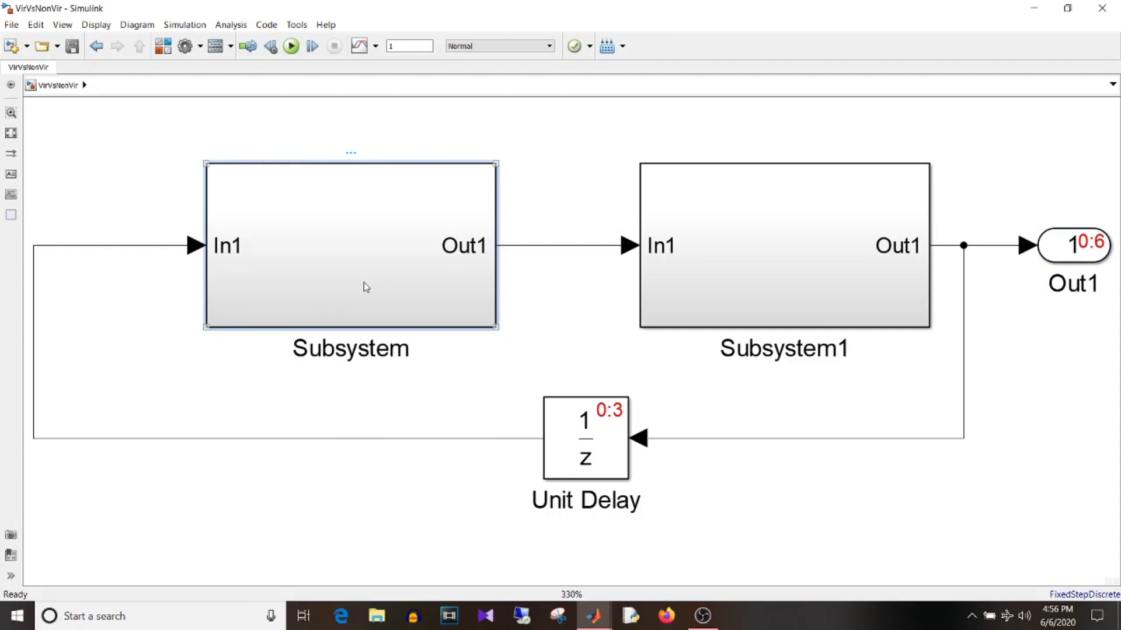
Expand Subsystem into its individual blocks in the top-level diagram
right_click(293, 233)
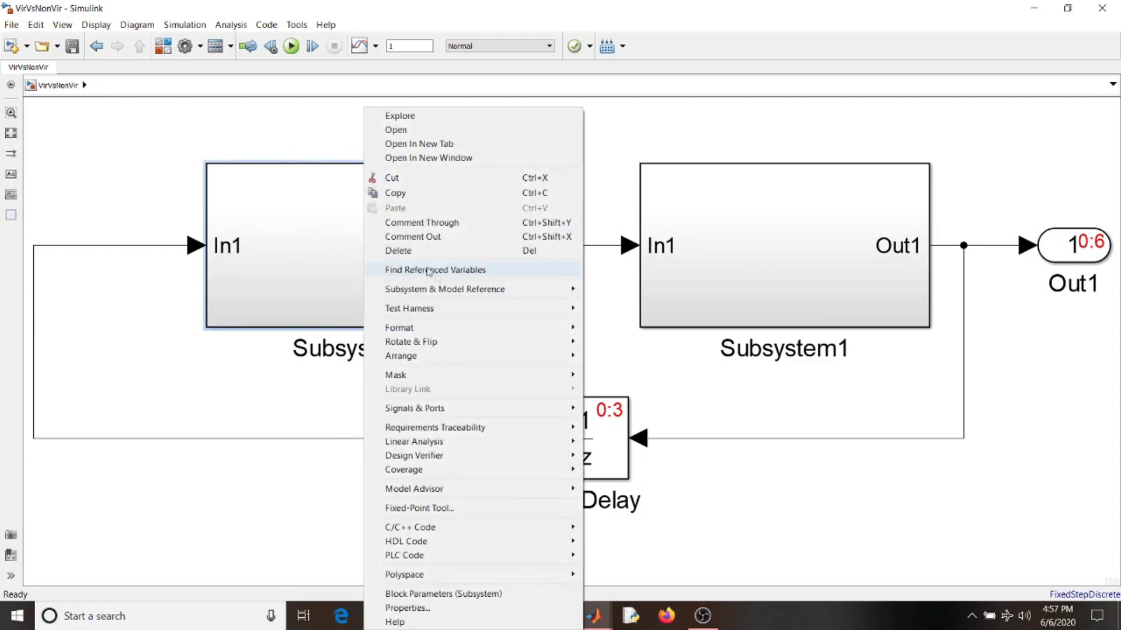
mouse_move(471, 293)
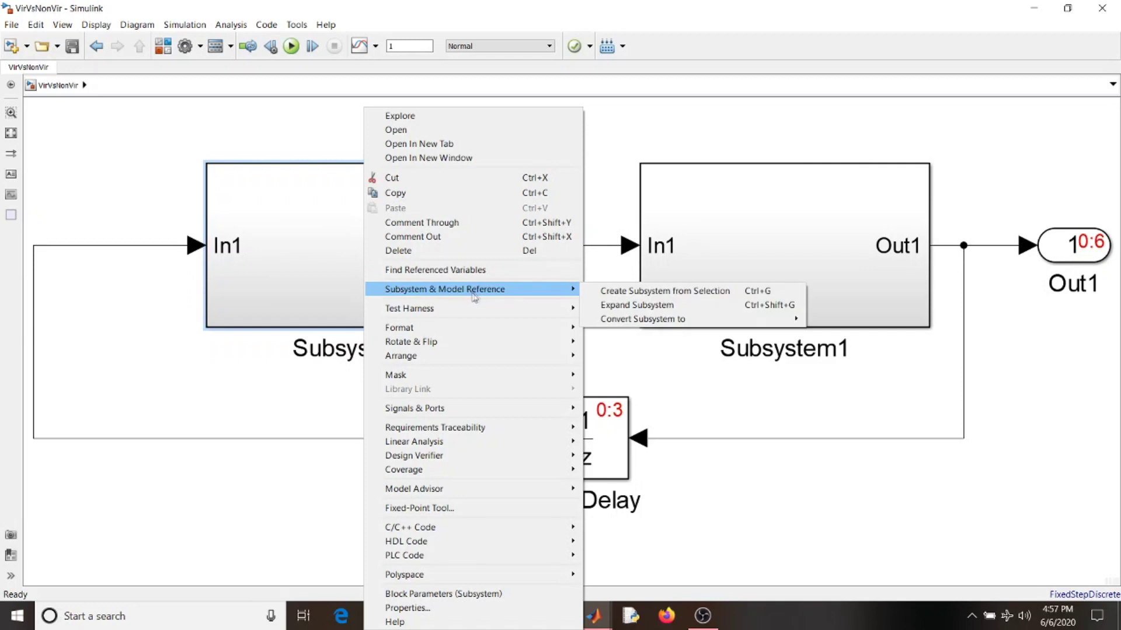
left_click(642, 305)
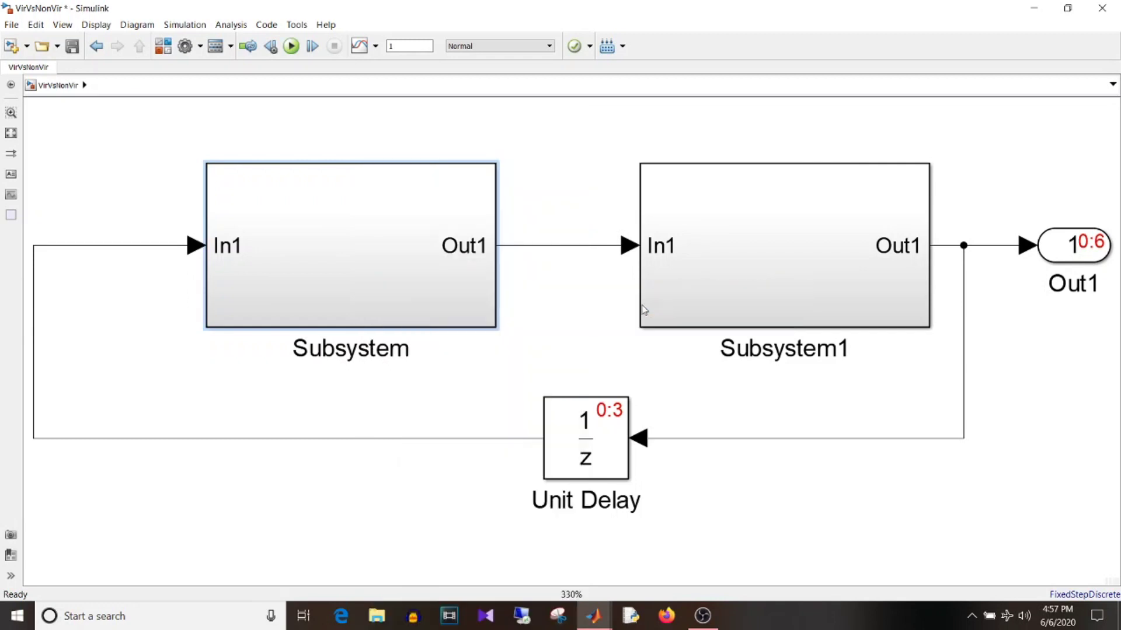
left_click(626, 361)
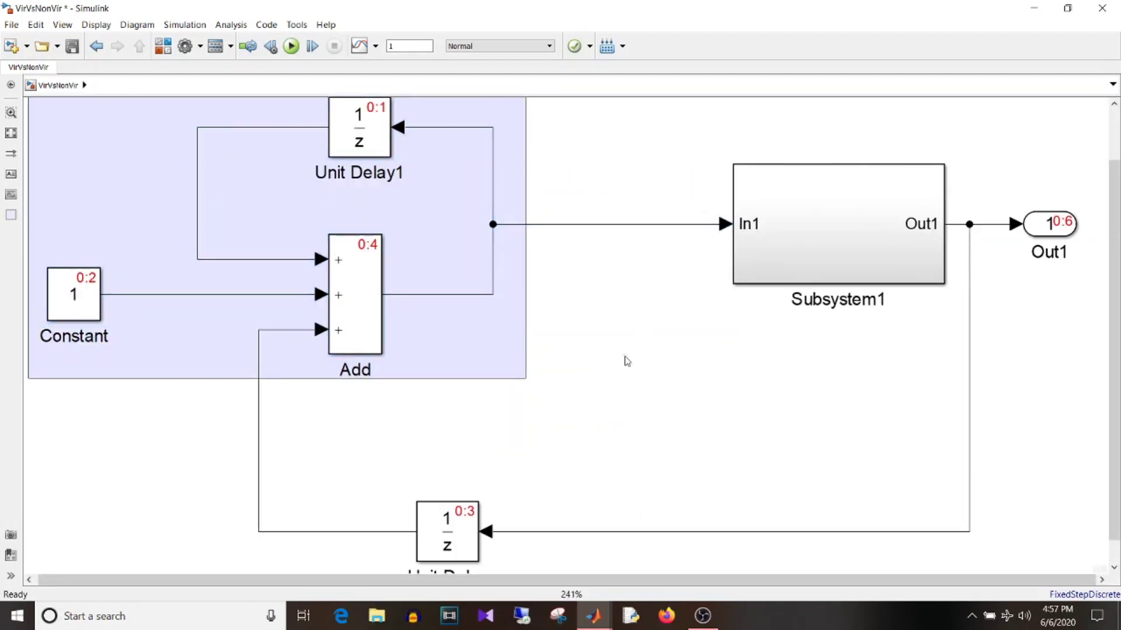
key("space")
Expand Subsystem1 into its blocks too and fit the whole diagram in view
left_click(844, 296)
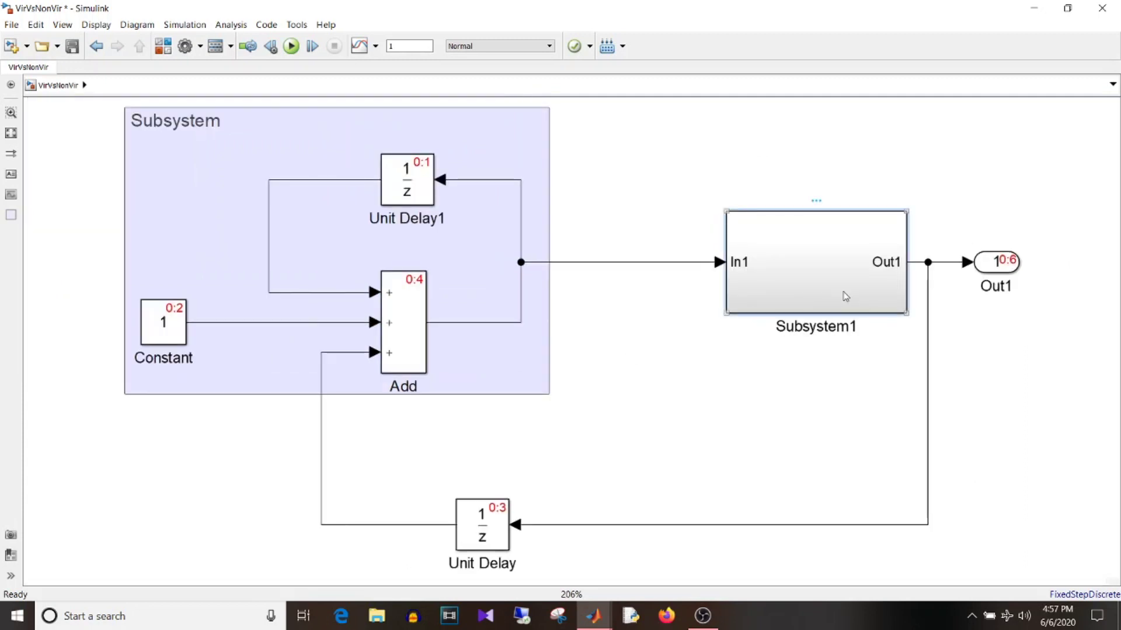
right_click(843, 292)
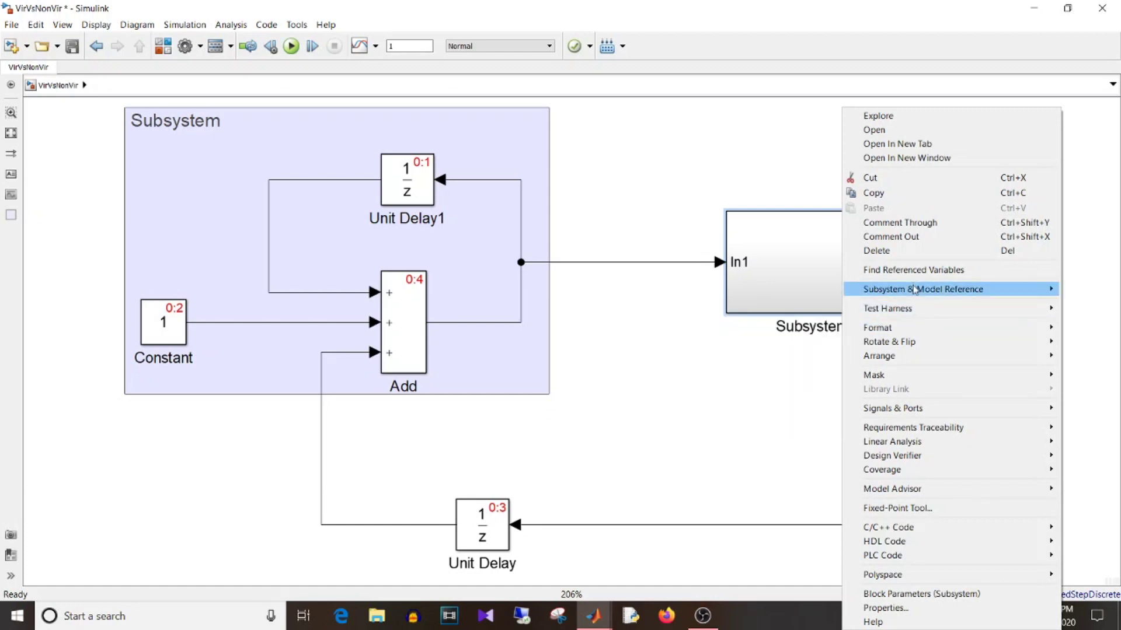
mouse_move(914, 291)
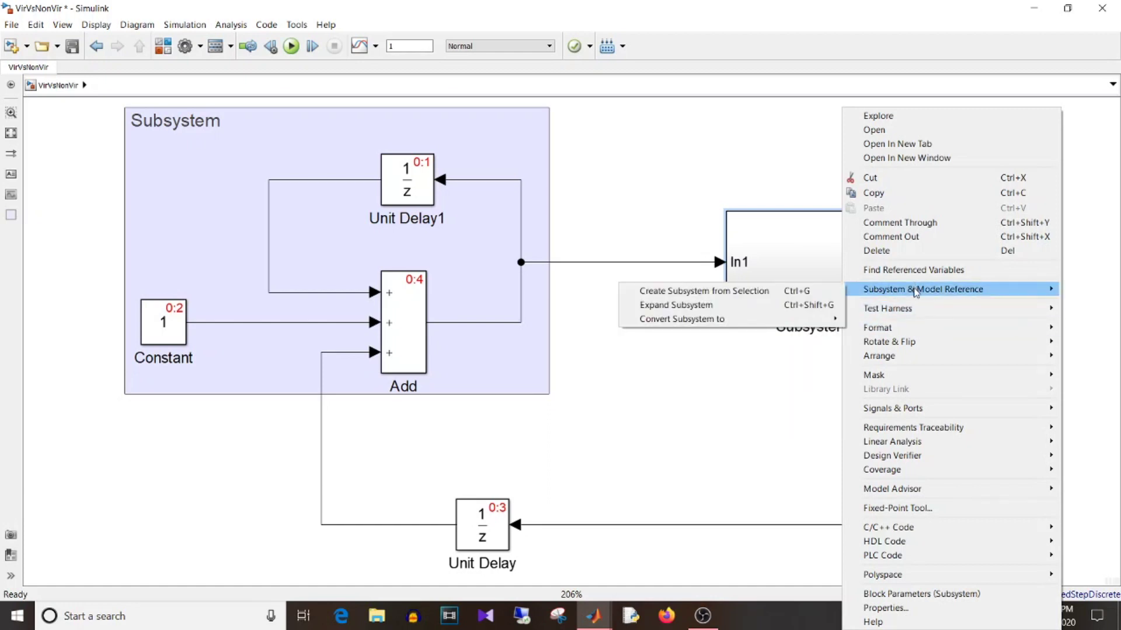
left_click(831, 306)
left_click(743, 473)
key("space")
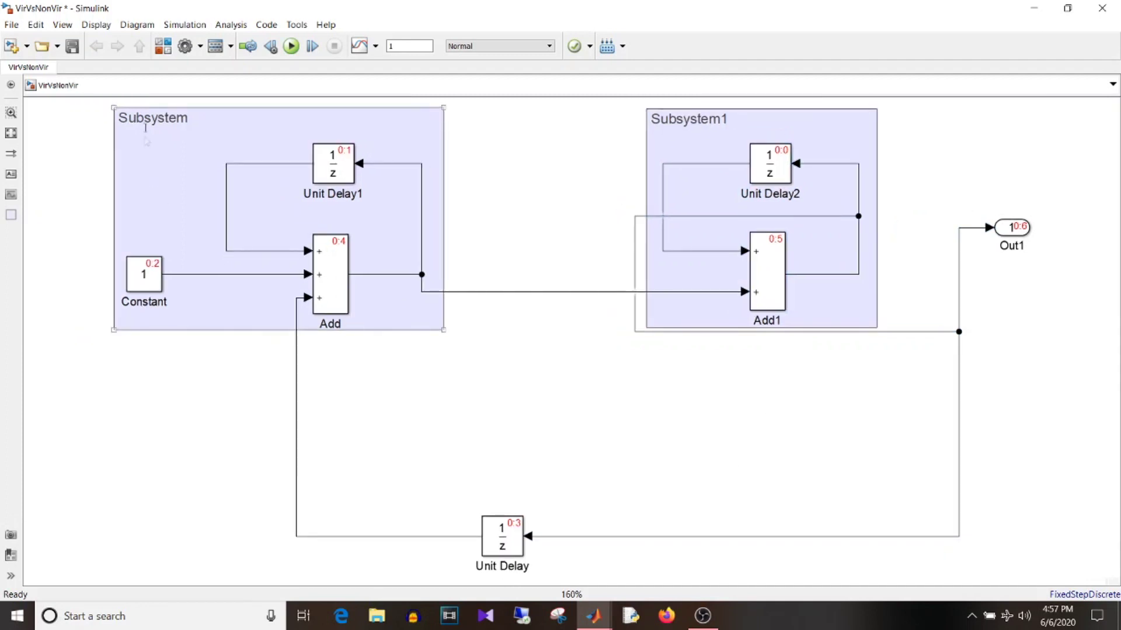
left_click(292, 47)
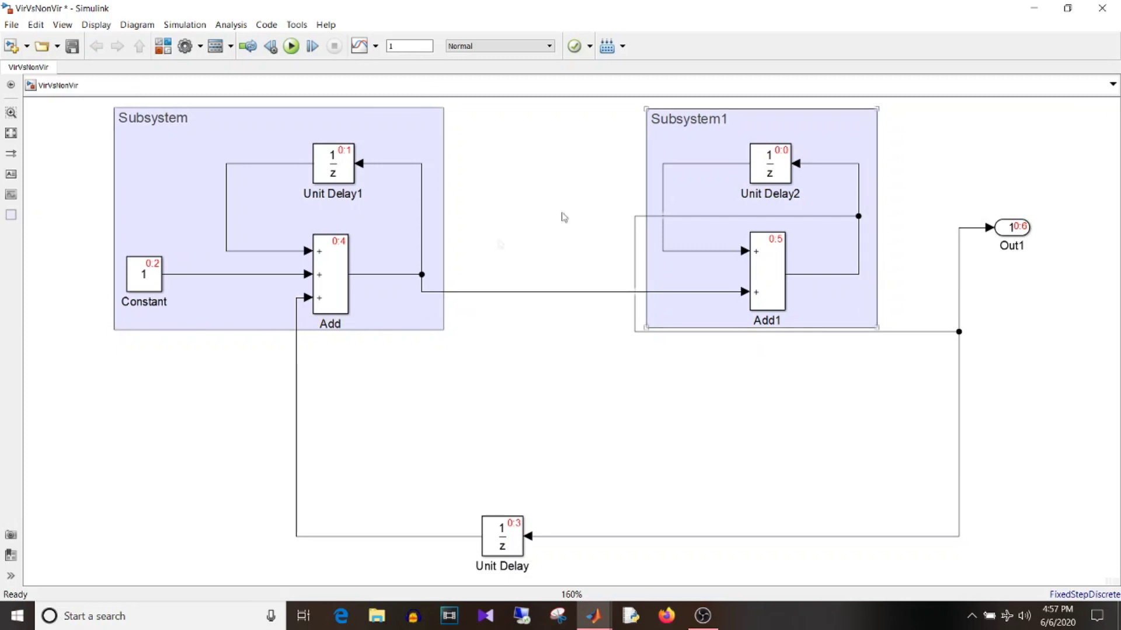
left_click(421, 323)
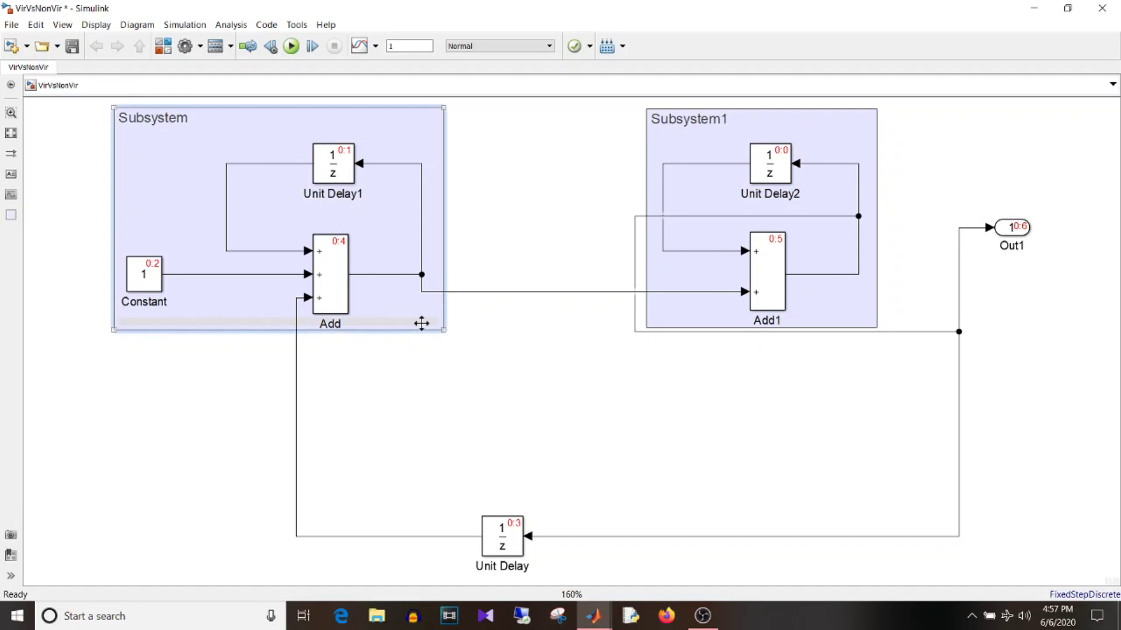
key("Delete")
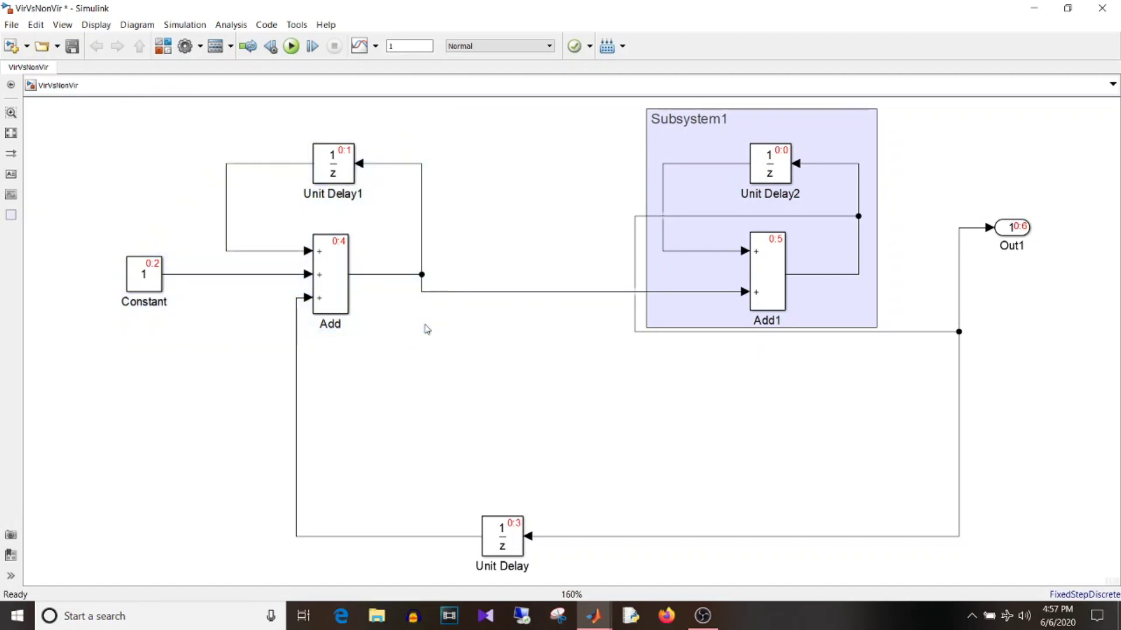
left_click(669, 316)
key("Delete")
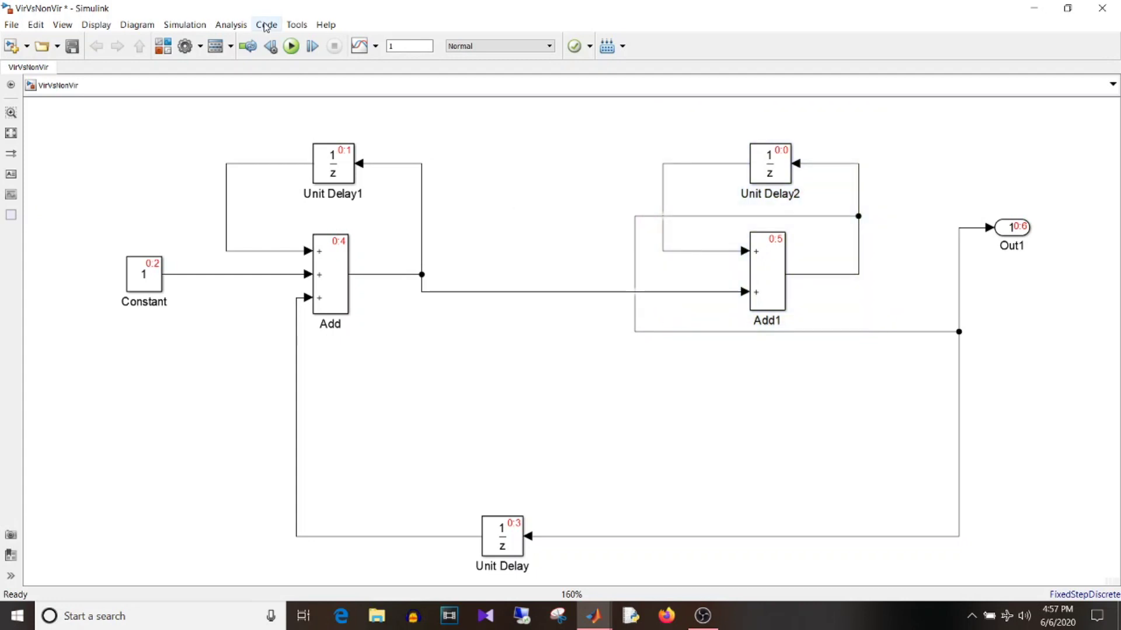
left_click(291, 46)
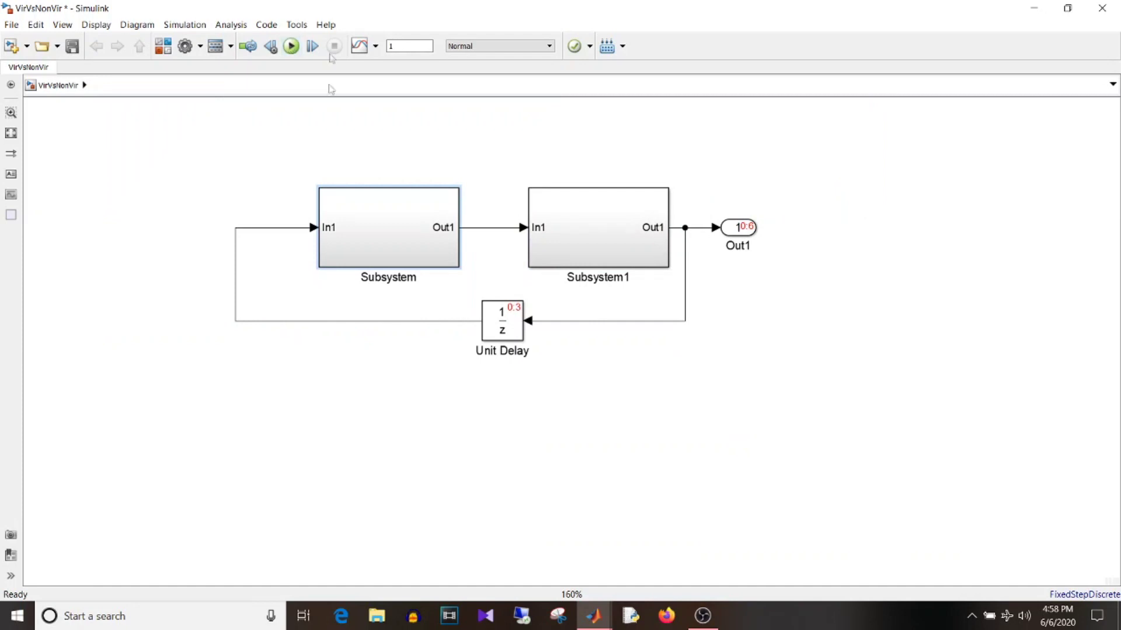
Set Subsystem's block parameters to 'Treat as atomic unit'
right_click(366, 231)
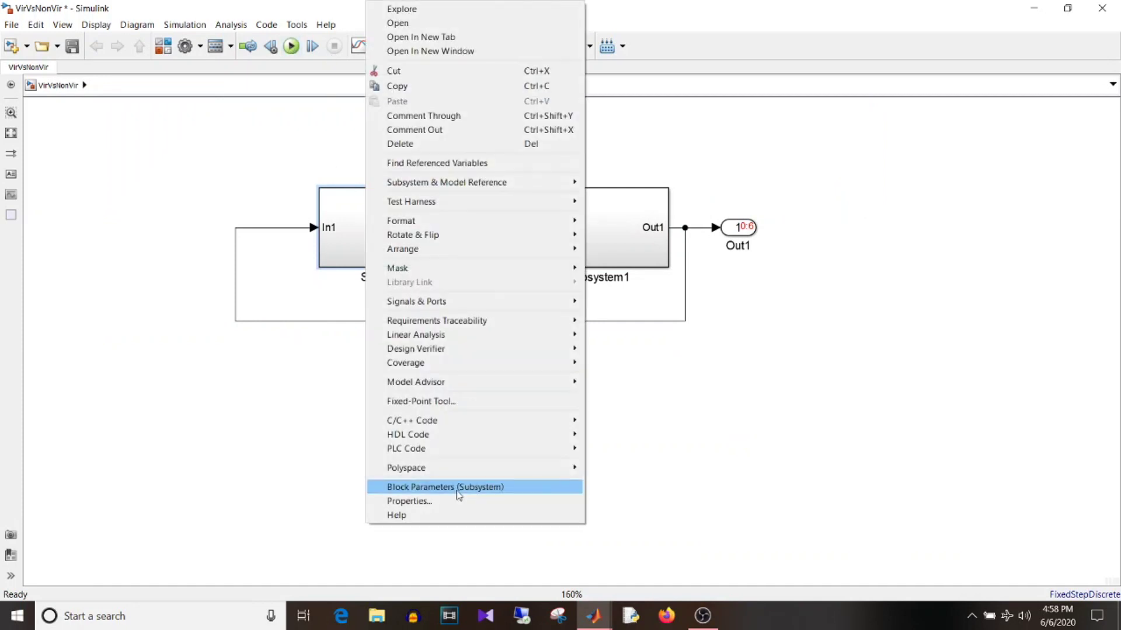
left_click(444, 487)
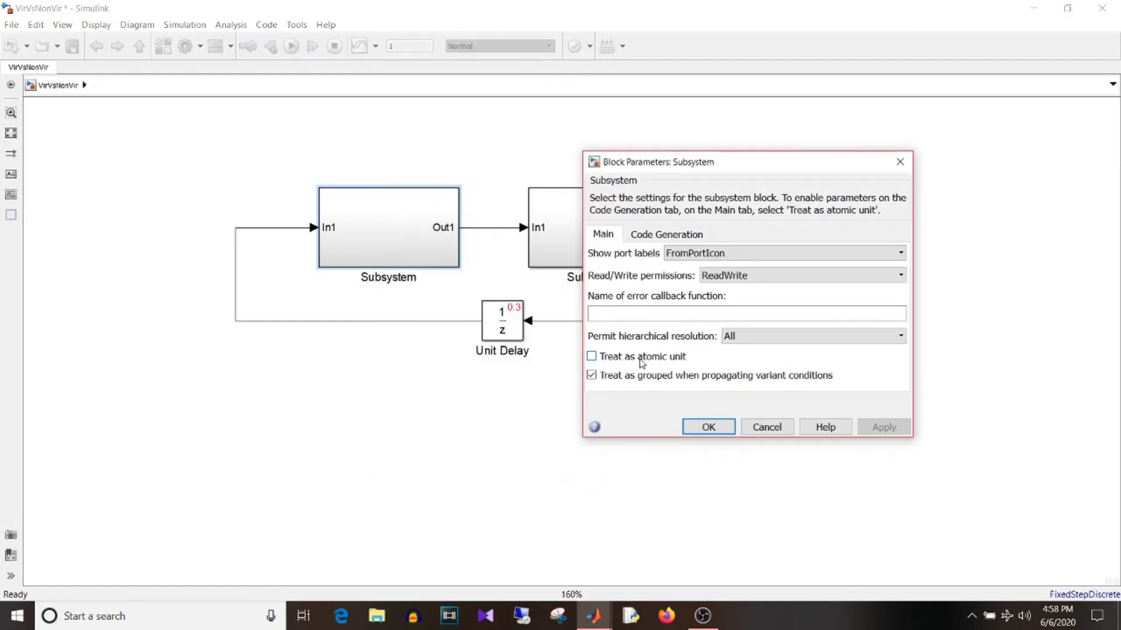
left_click(642, 361)
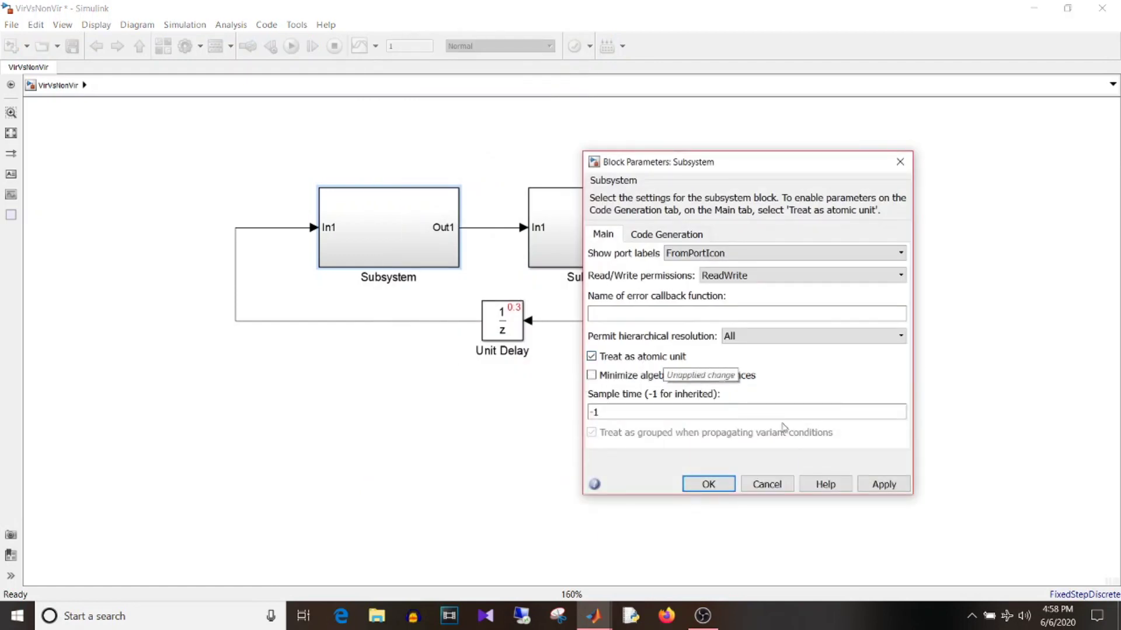
left_click(883, 484)
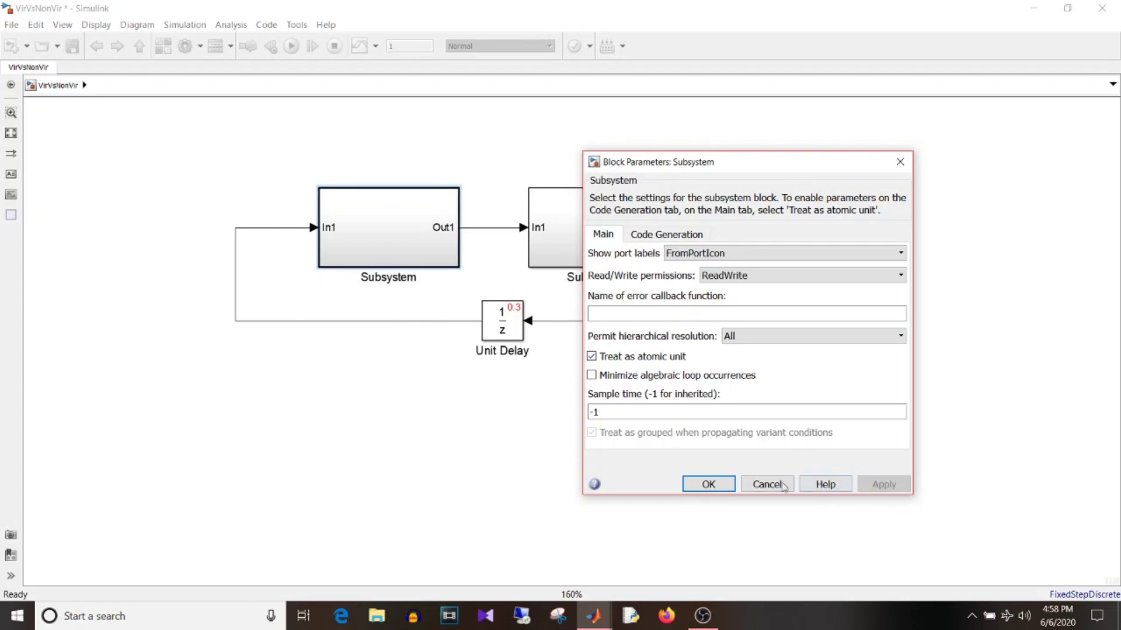
left_click(709, 484)
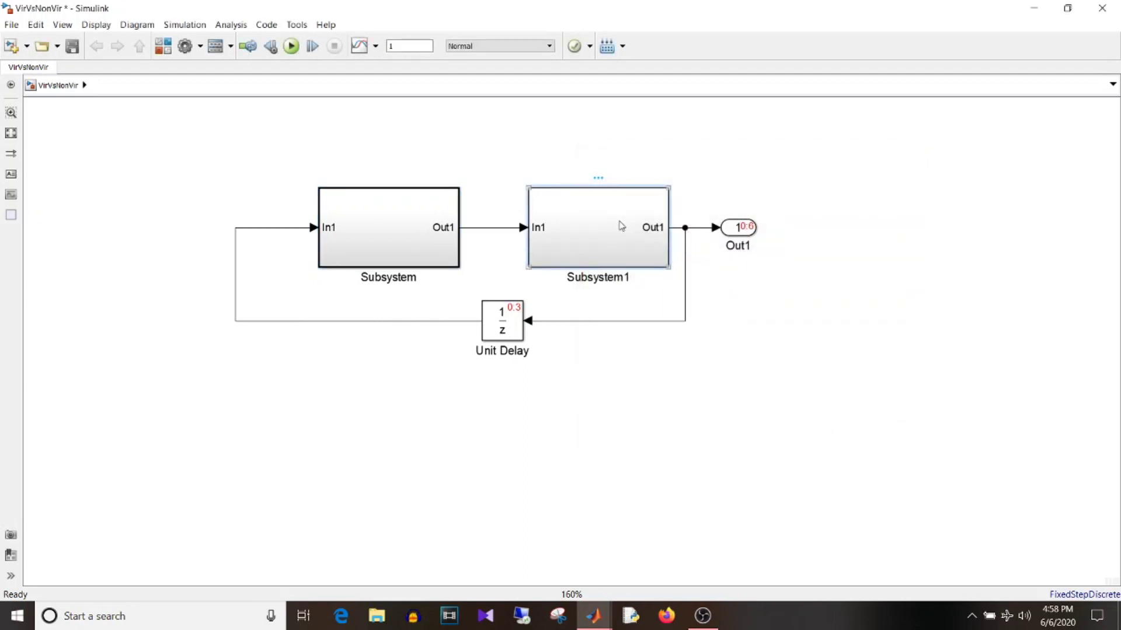
Make Subsystem1 an atomic unit as well and save the VirVsNonVir model
right_click(620, 226)
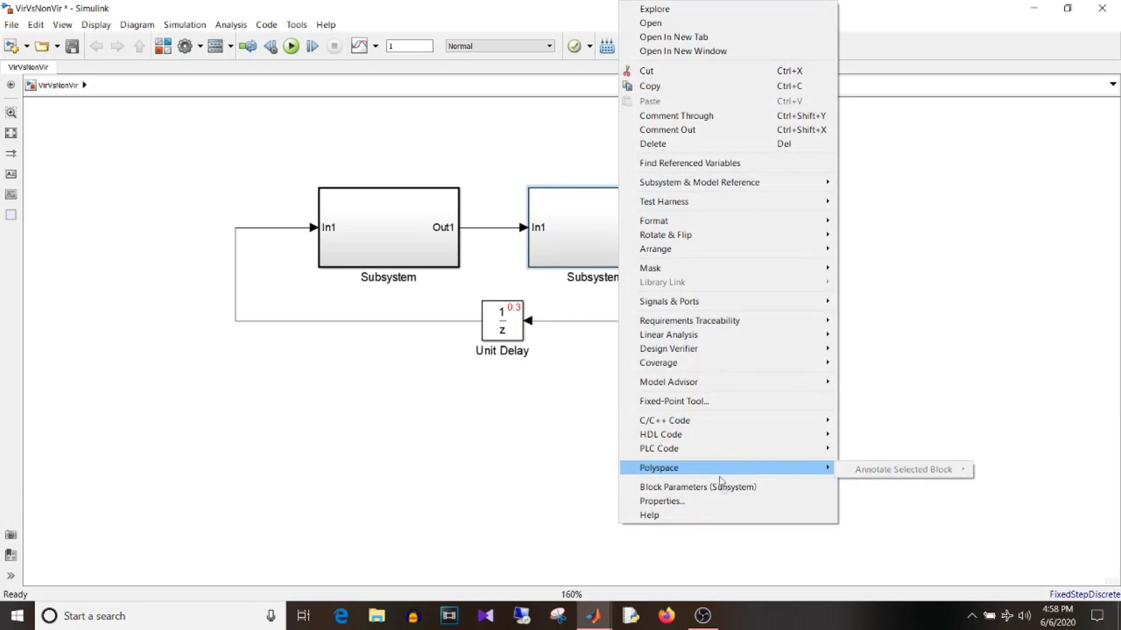
left_click(729, 487)
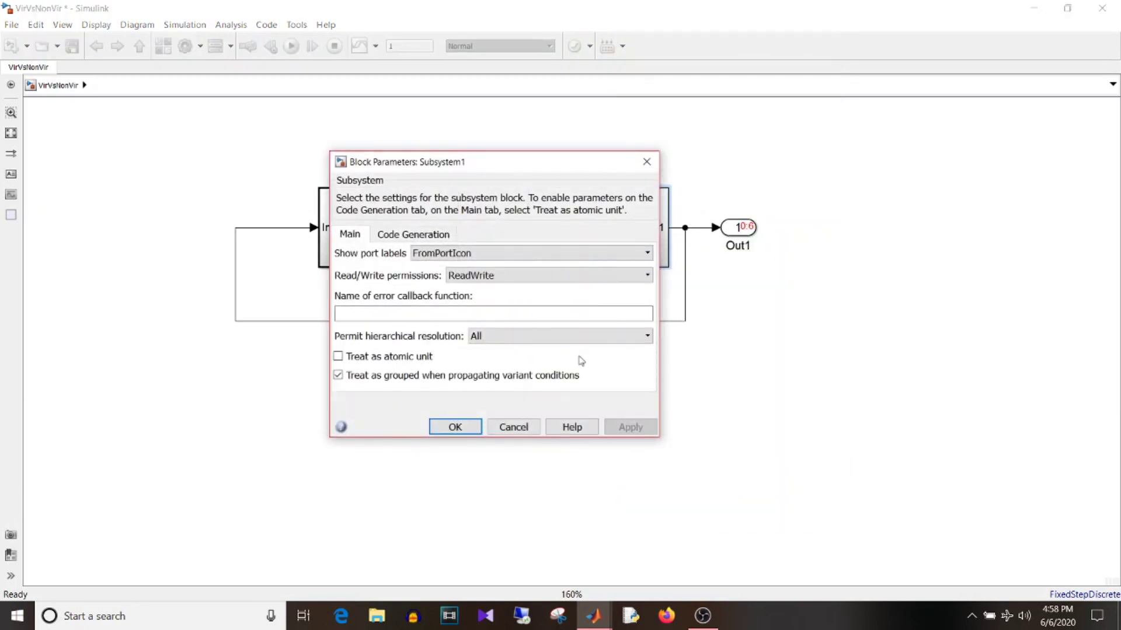
left_click(431, 357)
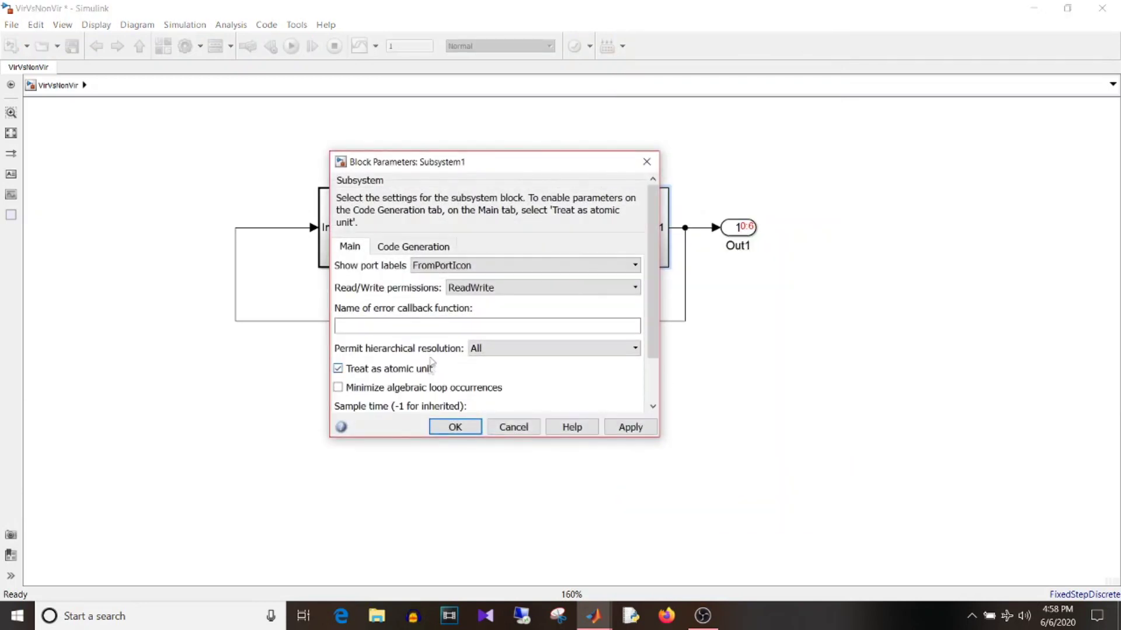
left_click(455, 427)
key("space")
key("ctrl+s")
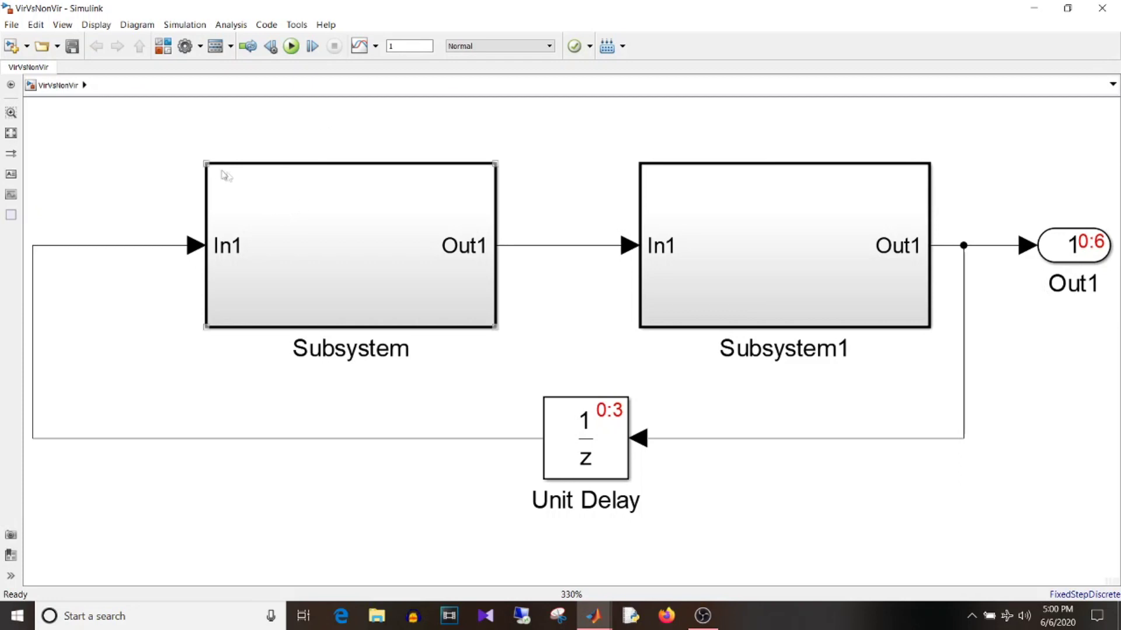
Refresh the diagram so the sorted execution order labels update
left_click(213, 315)
left_click(426, 153)
left_click(291, 46)
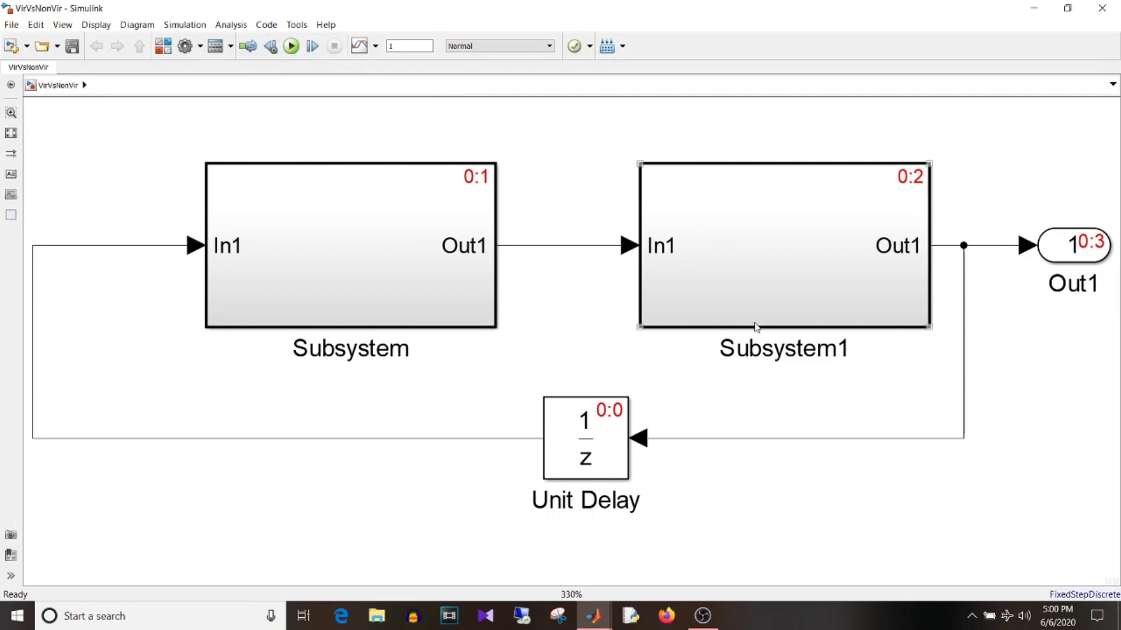
Inspect the new order: Unit Delay 0:0, Subsystem 0:1, Subsystem1 0:2, Out1 0:3
left_click(430, 313)
left_click(591, 443)
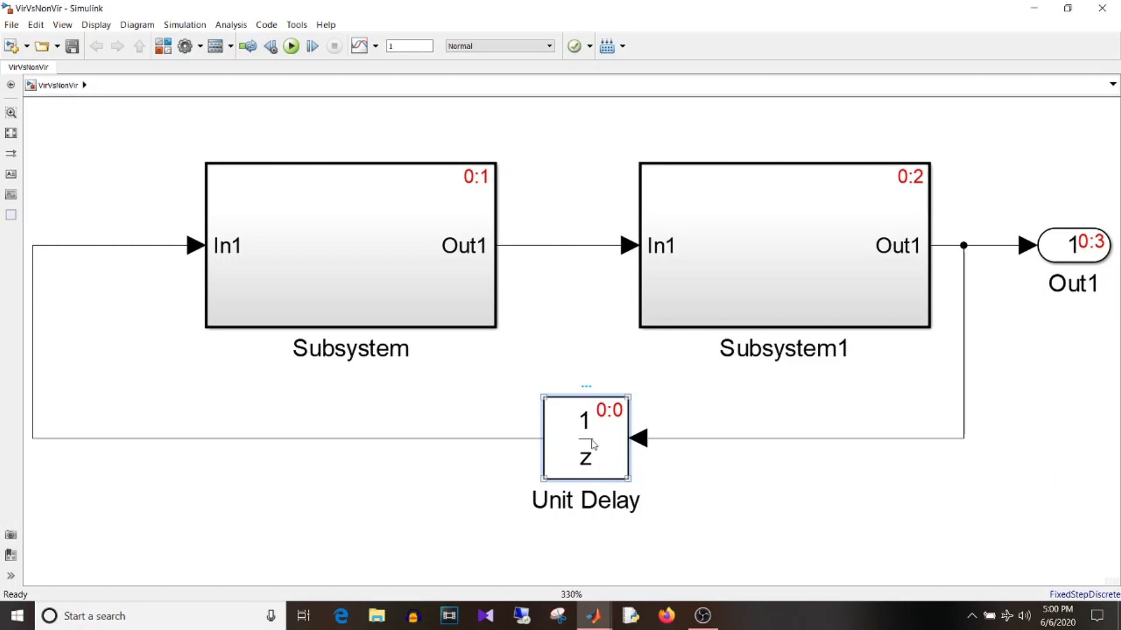
left_click(386, 301)
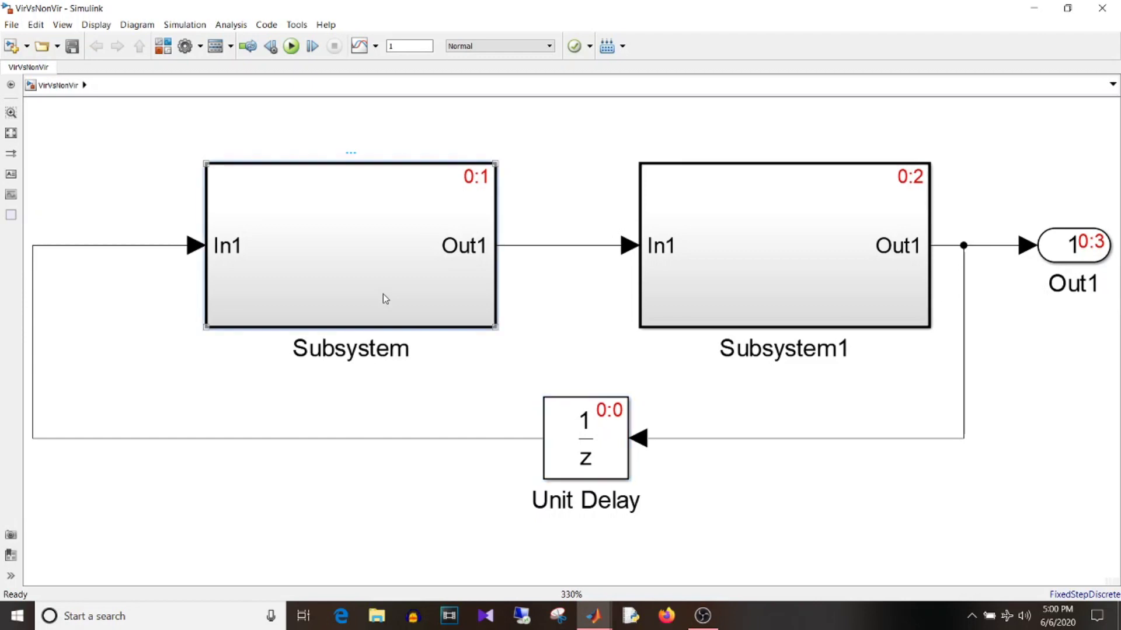
left_click(740, 242)
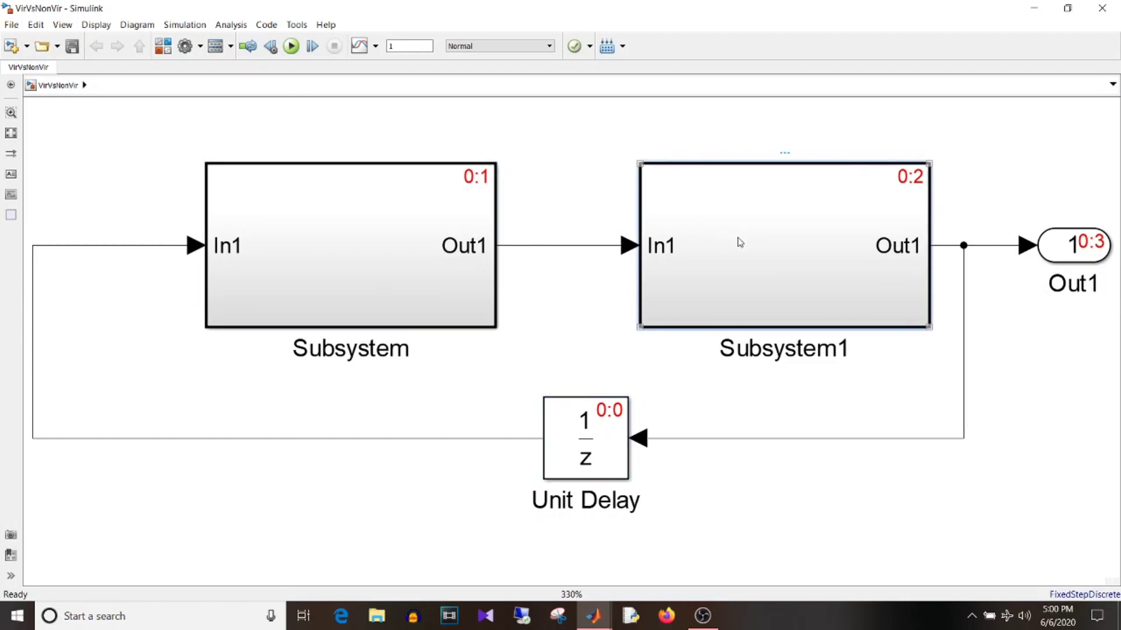
left_click(1100, 247)
left_click(431, 213)
double_click(430, 213)
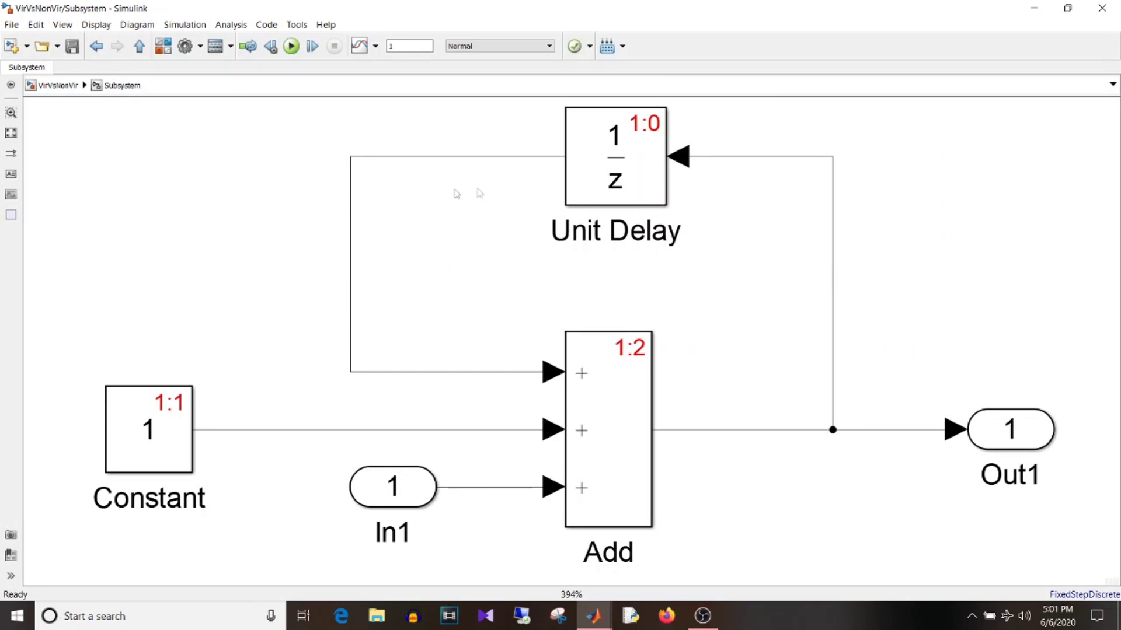
left_click(662, 139)
left_click(57, 85)
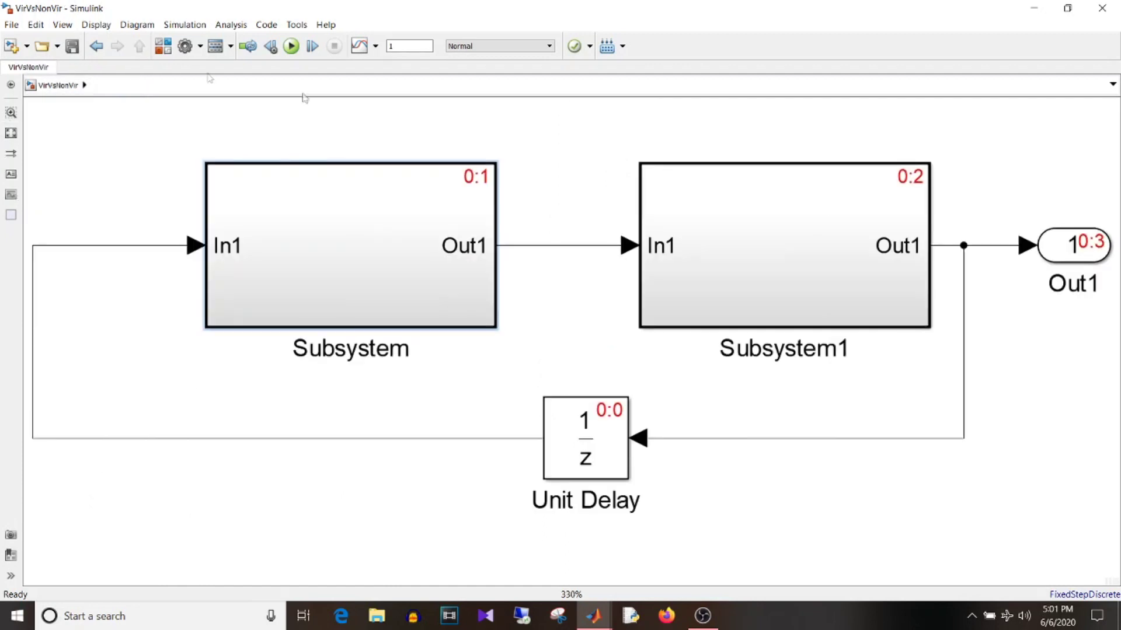
double_click(448, 223)
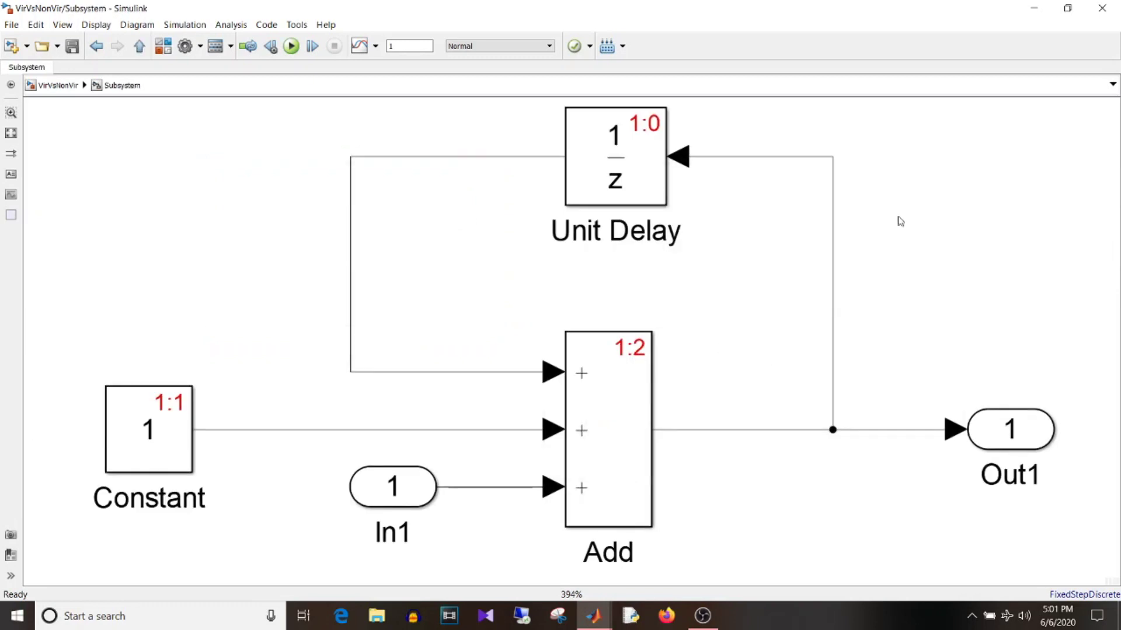
left_click(74, 85)
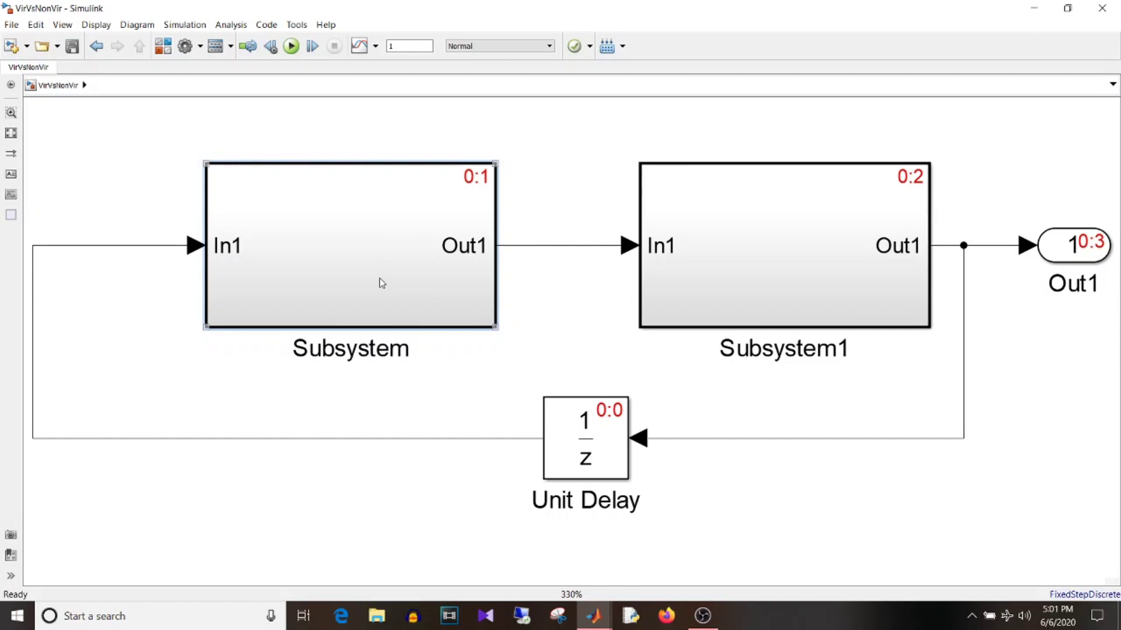
double_click(380, 279)
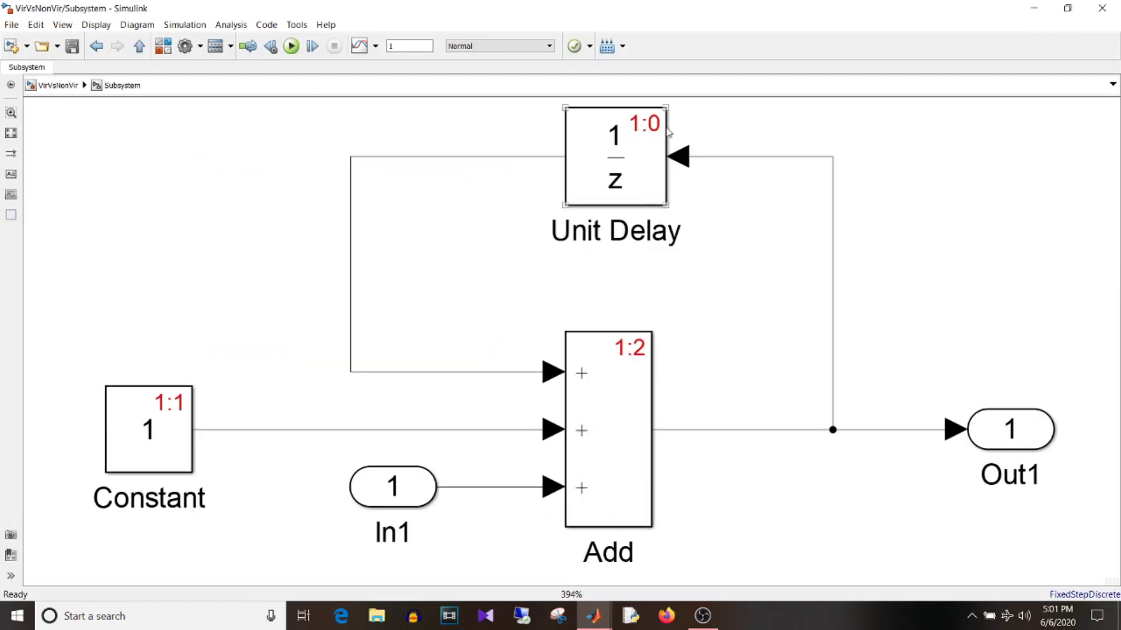
left_click(601, 379)
left_click(57, 89)
left_click(826, 206)
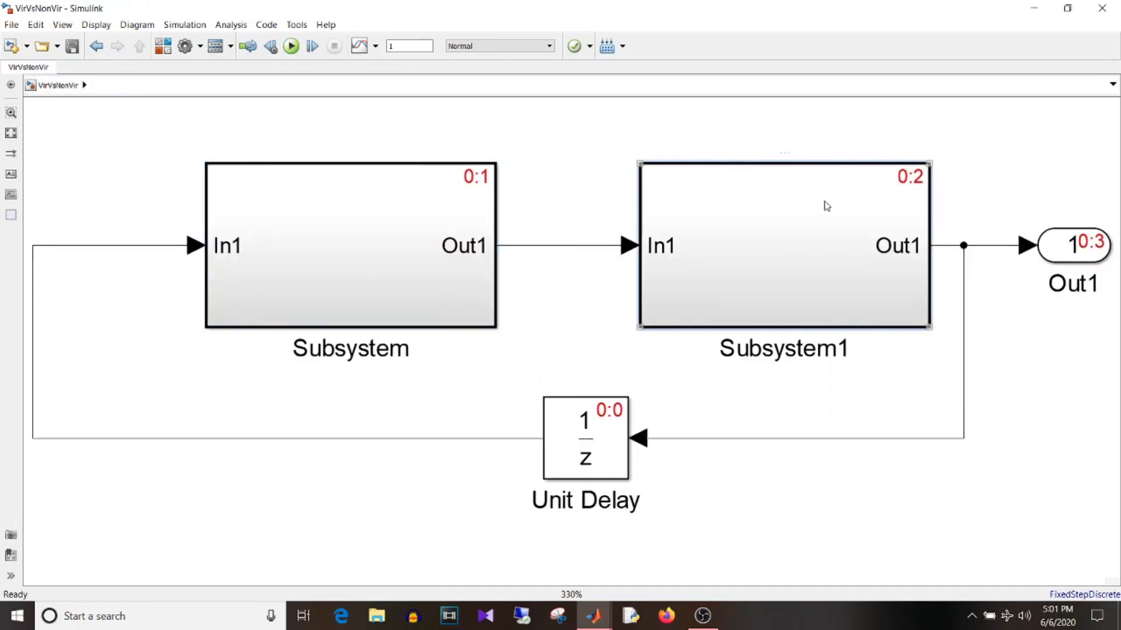
double_click(827, 205)
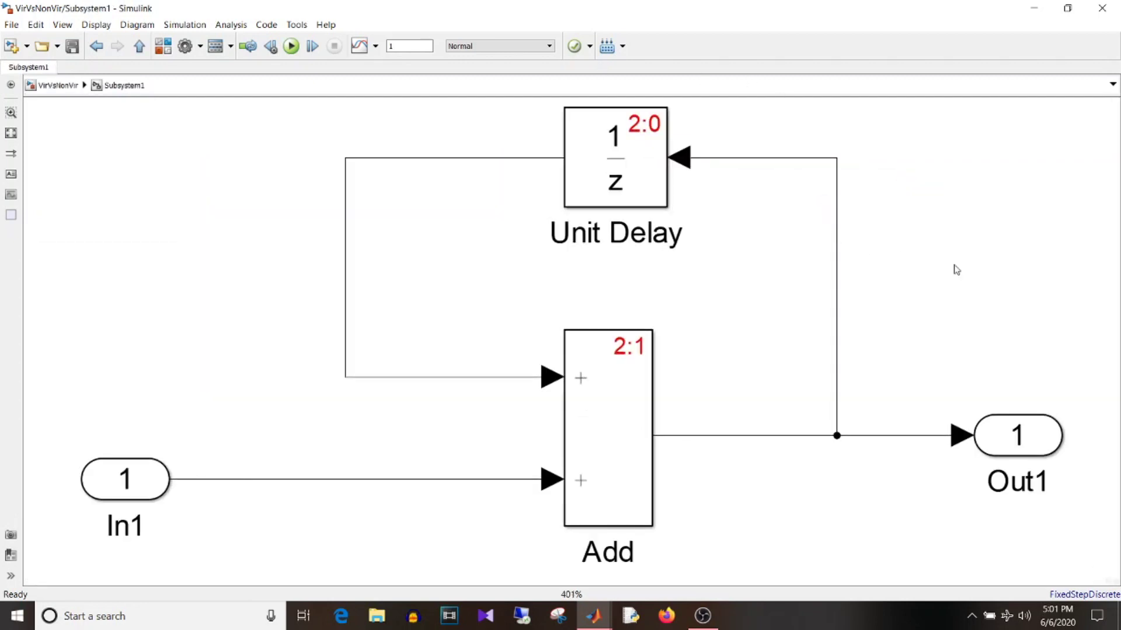
key("Escape")
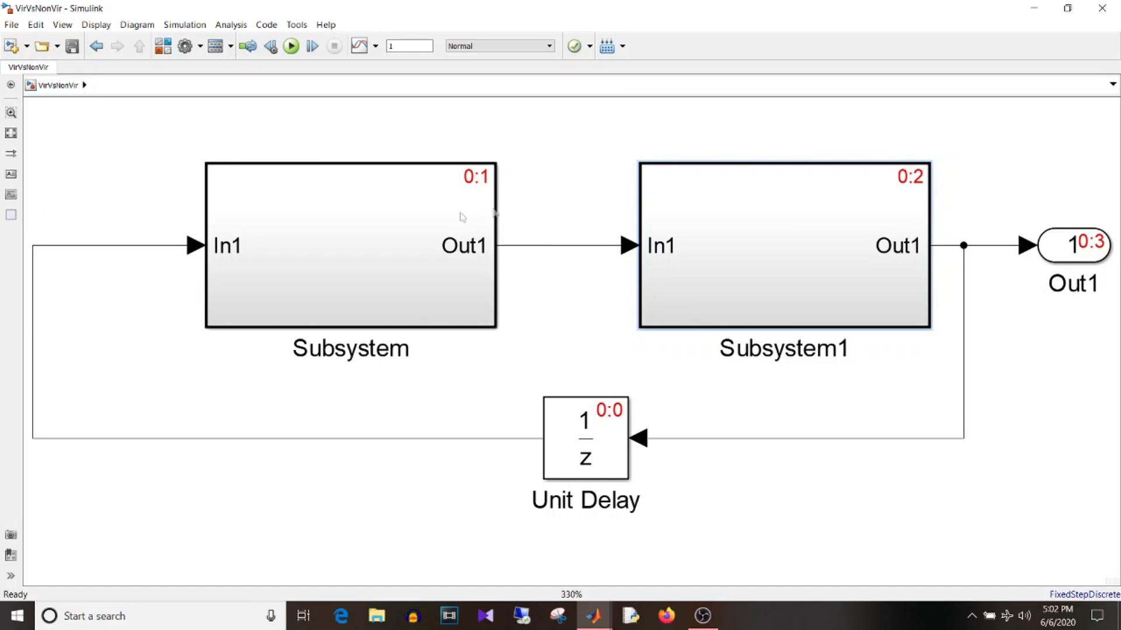
left_click(433, 221)
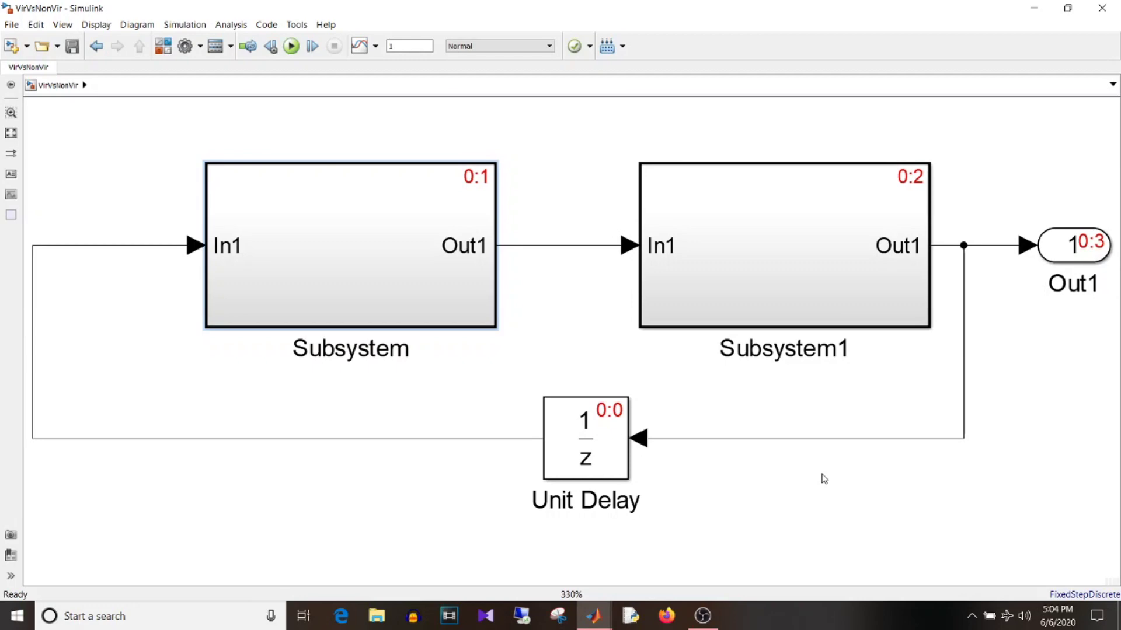
left_click(419, 270)
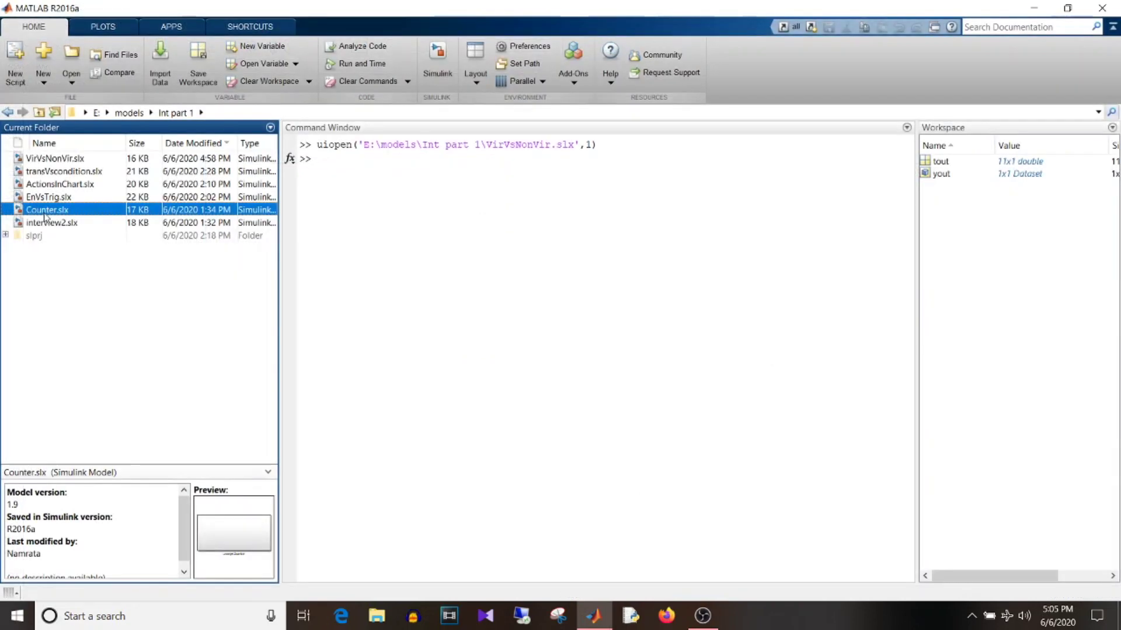
Open Counter.slx, enter DesignCounter, and select its Constant, Add and Unit Delay blocks
double_click(45, 211)
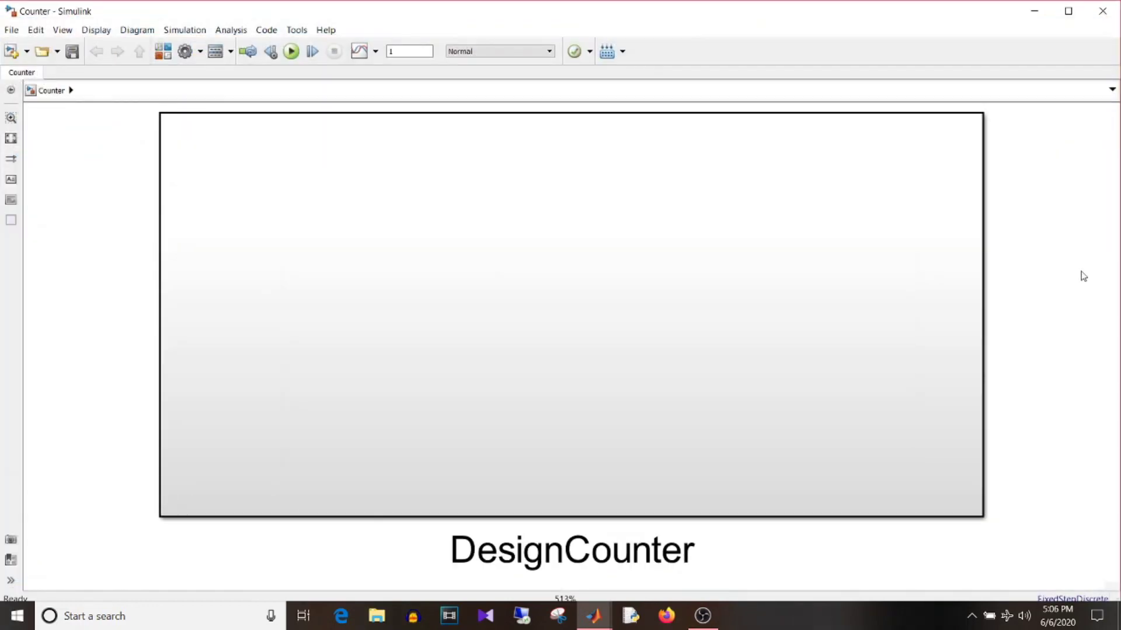
double_click(868, 358)
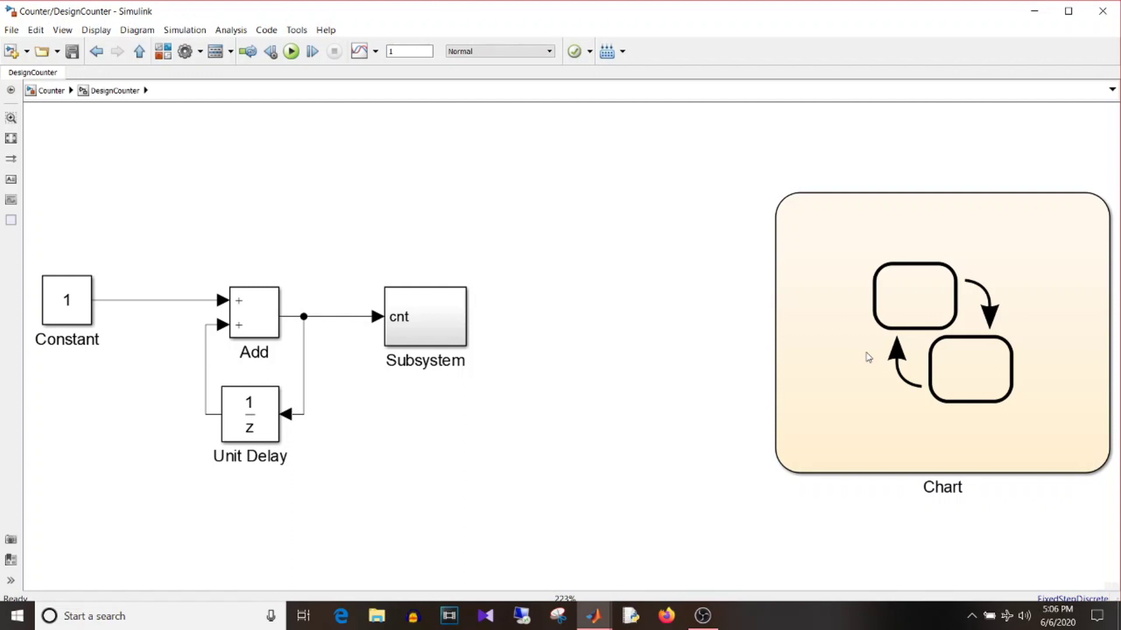
left_click_drag(43, 226, 357, 495)
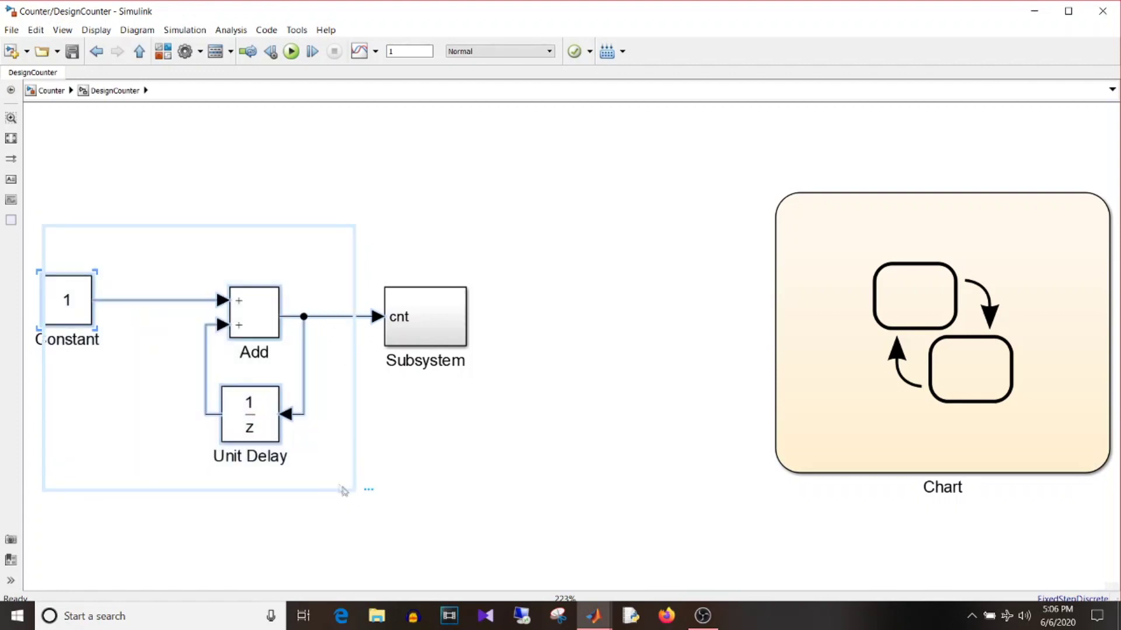